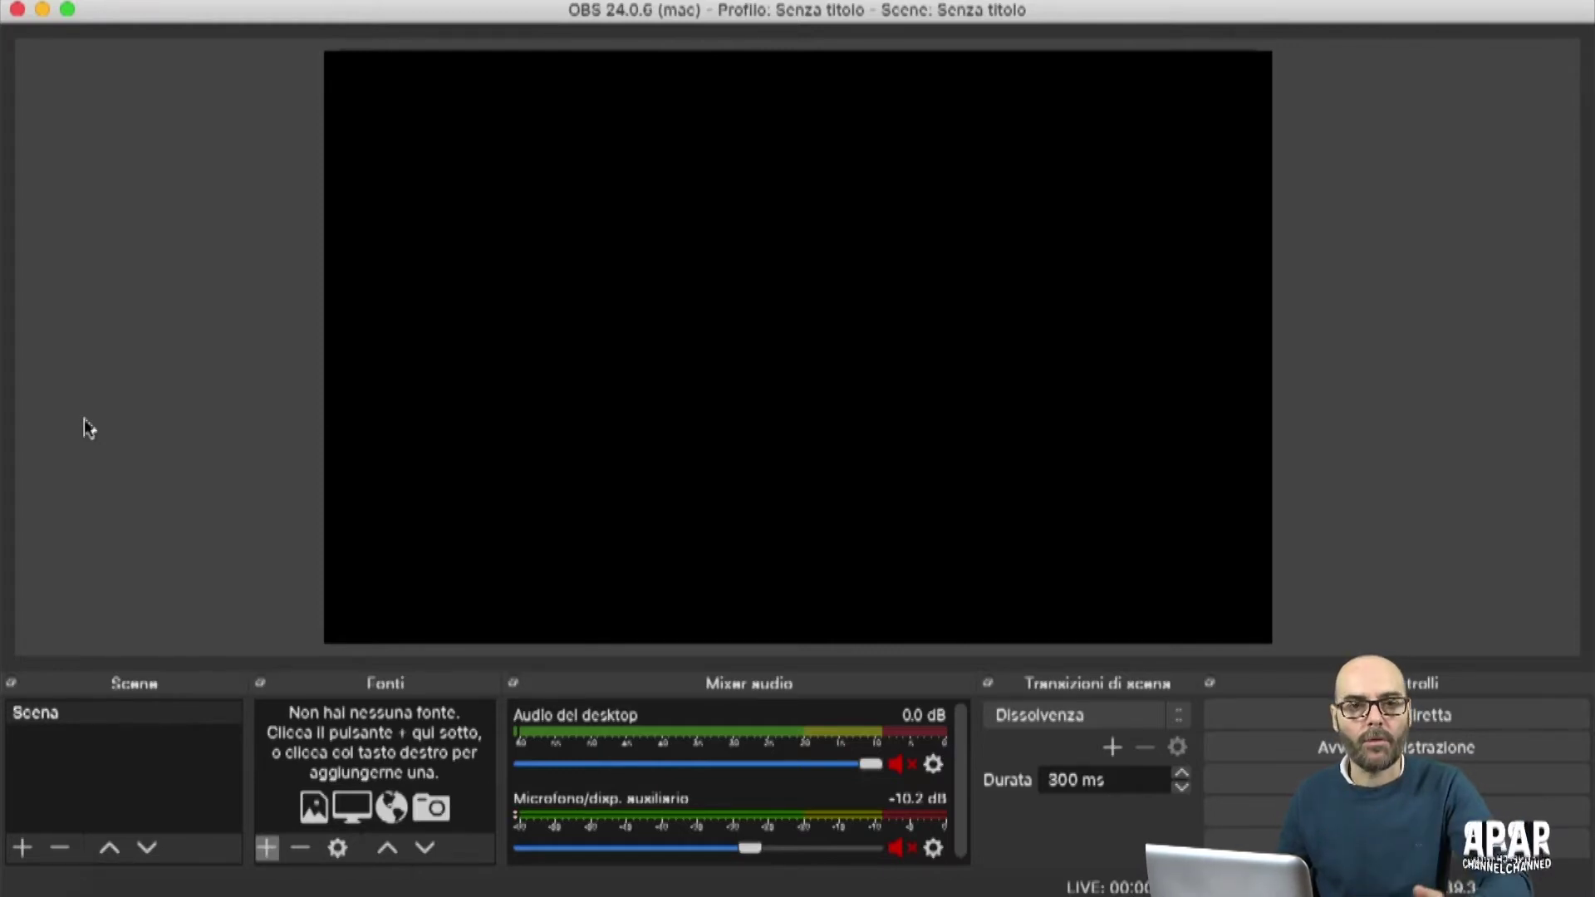
Add a new video capture device source that uses the built-in FaceTime HD camera with the 1280x720 preset
click(269, 846)
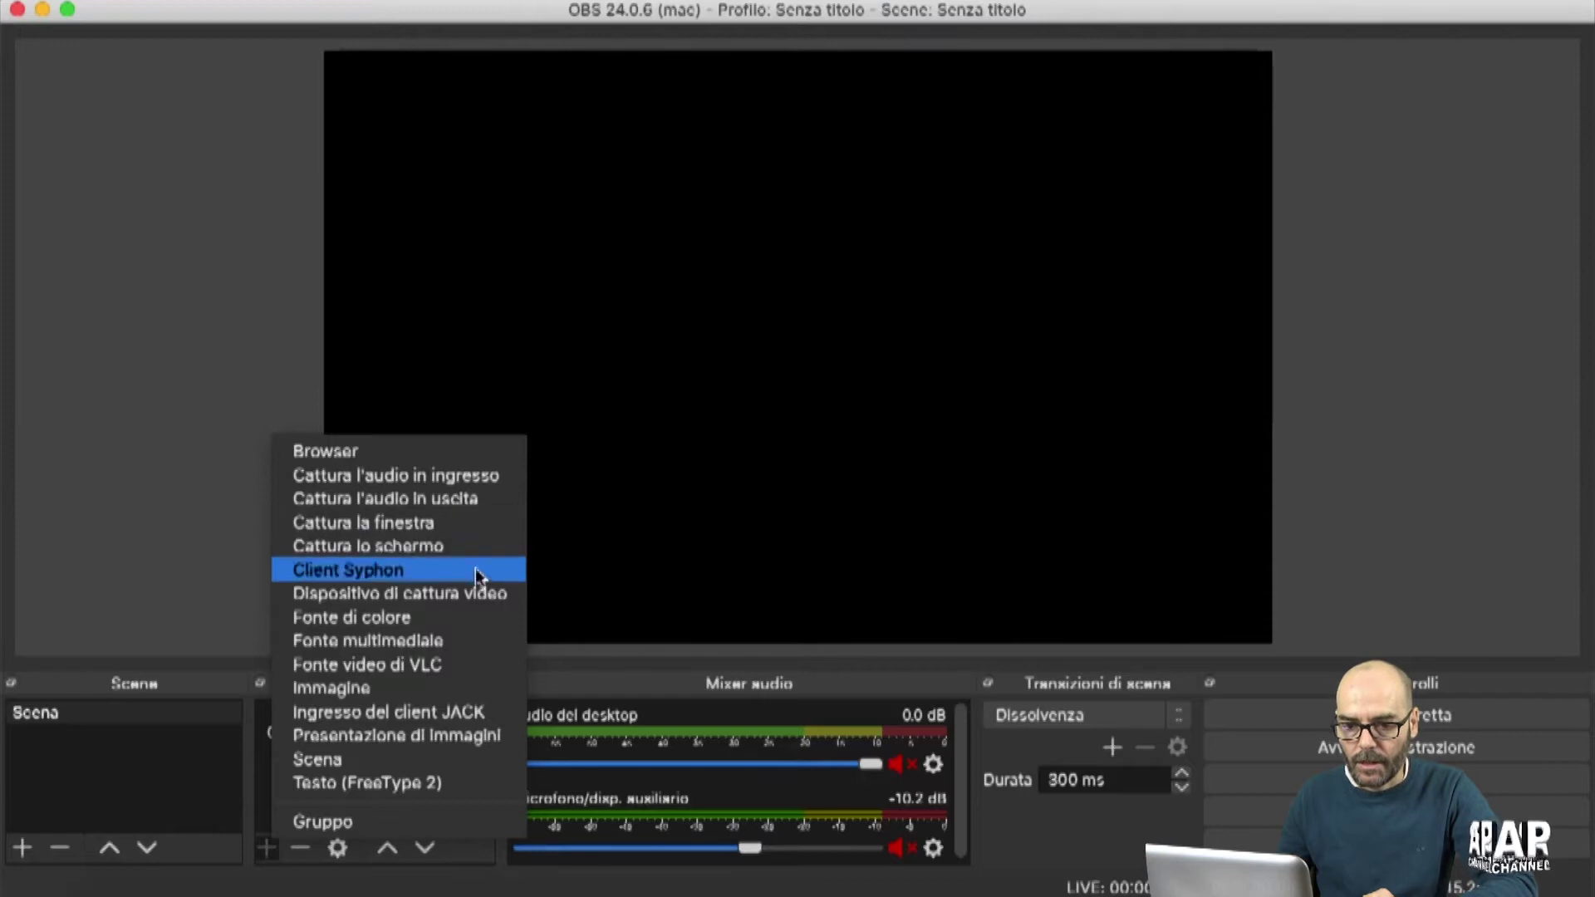
click(480, 596)
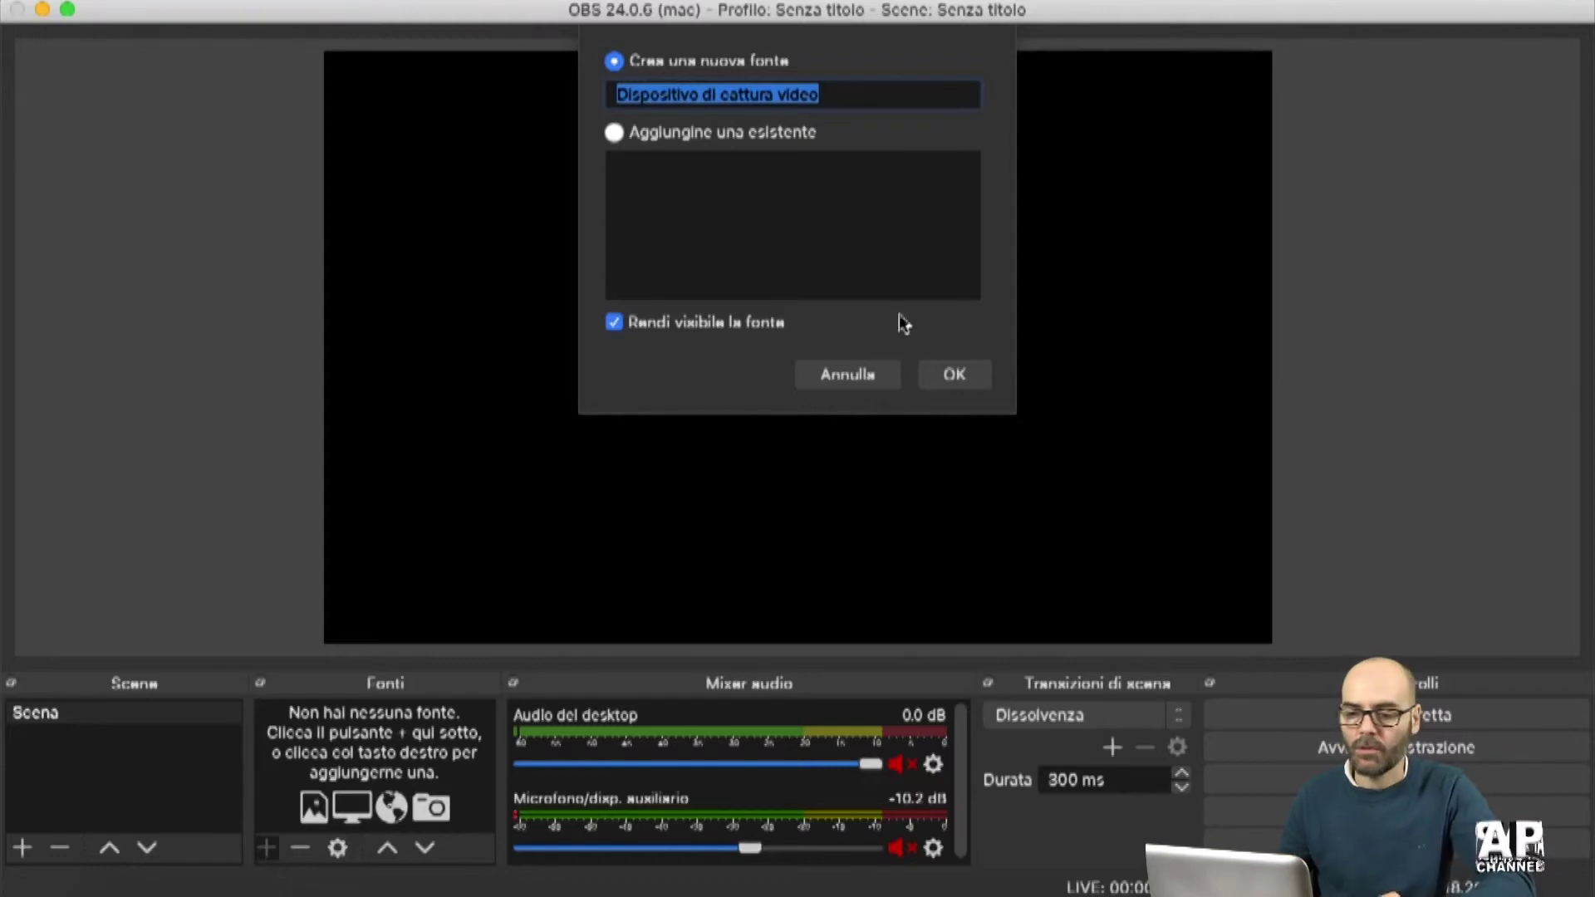
click(971, 370)
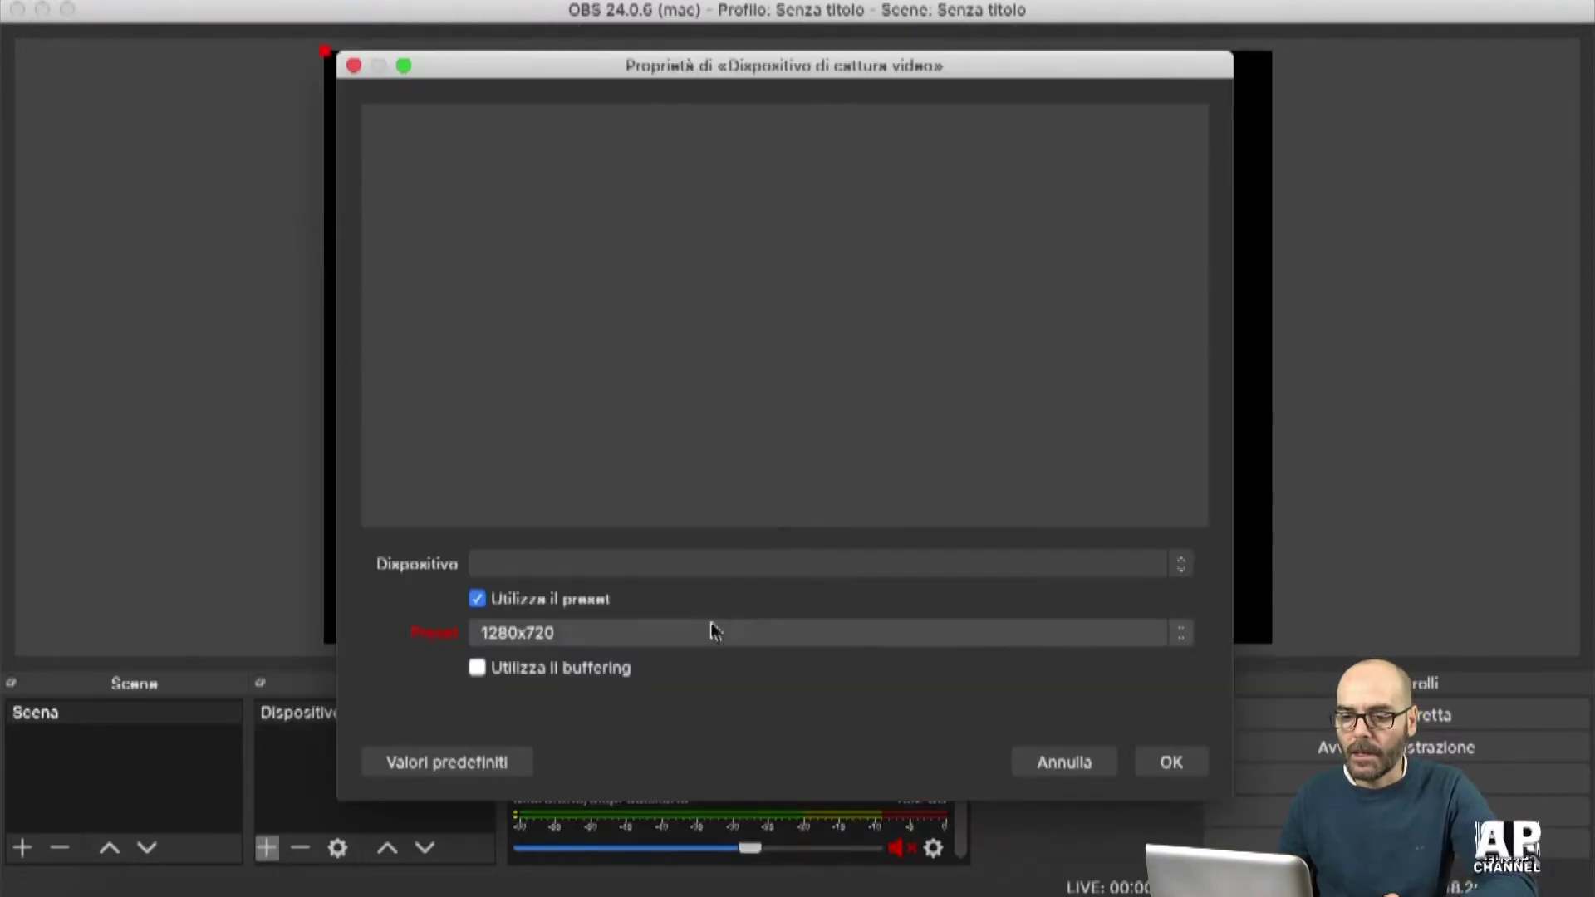
click(862, 565)
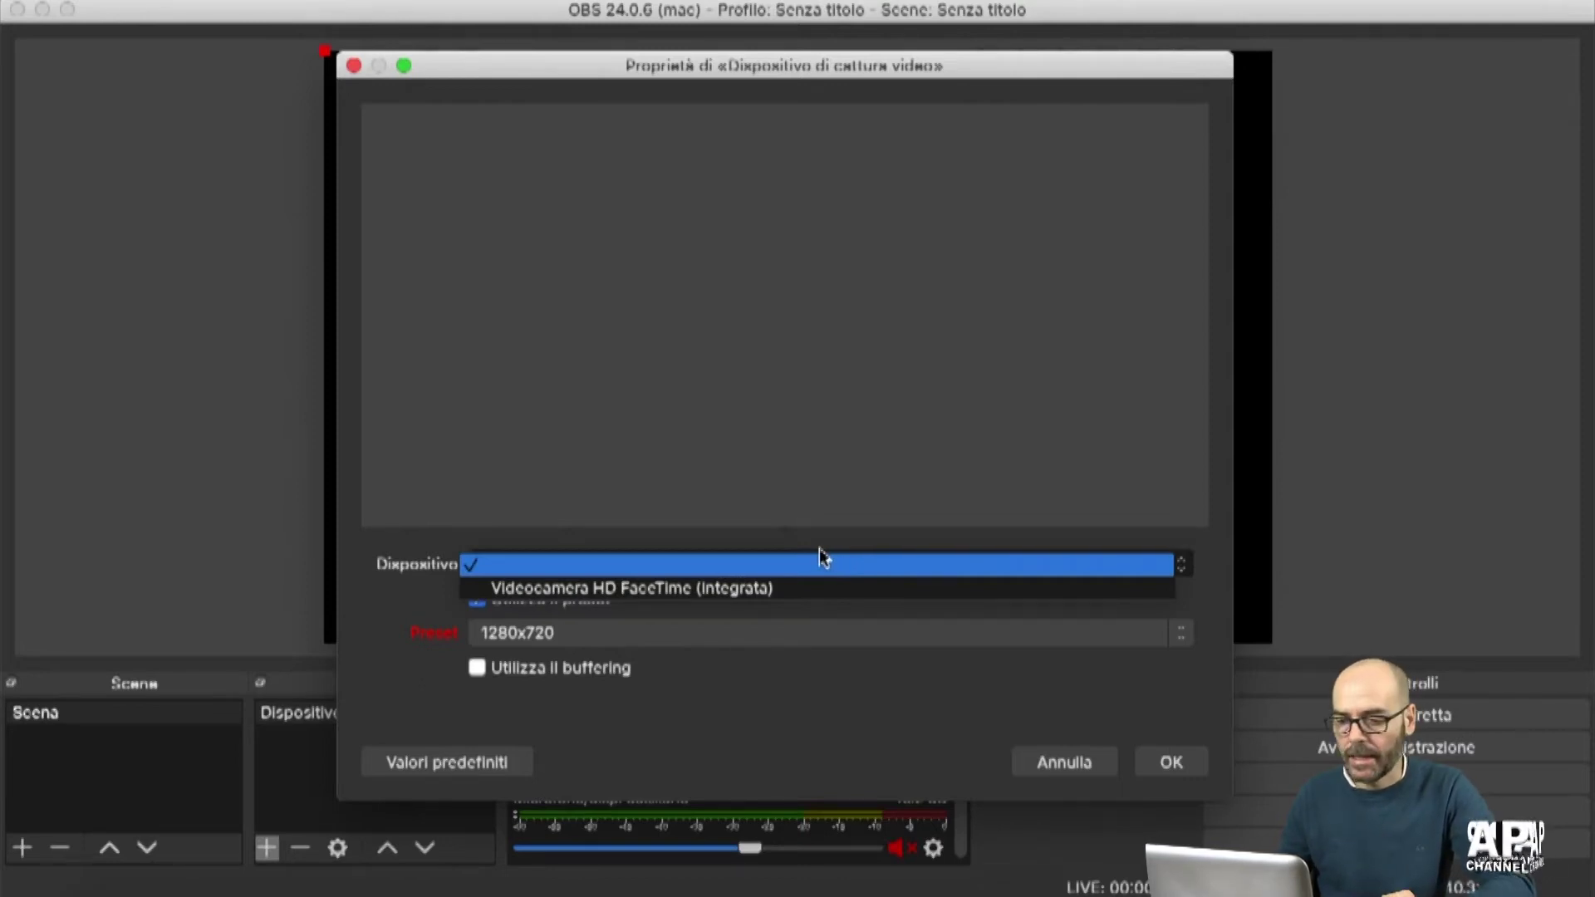
click(861, 588)
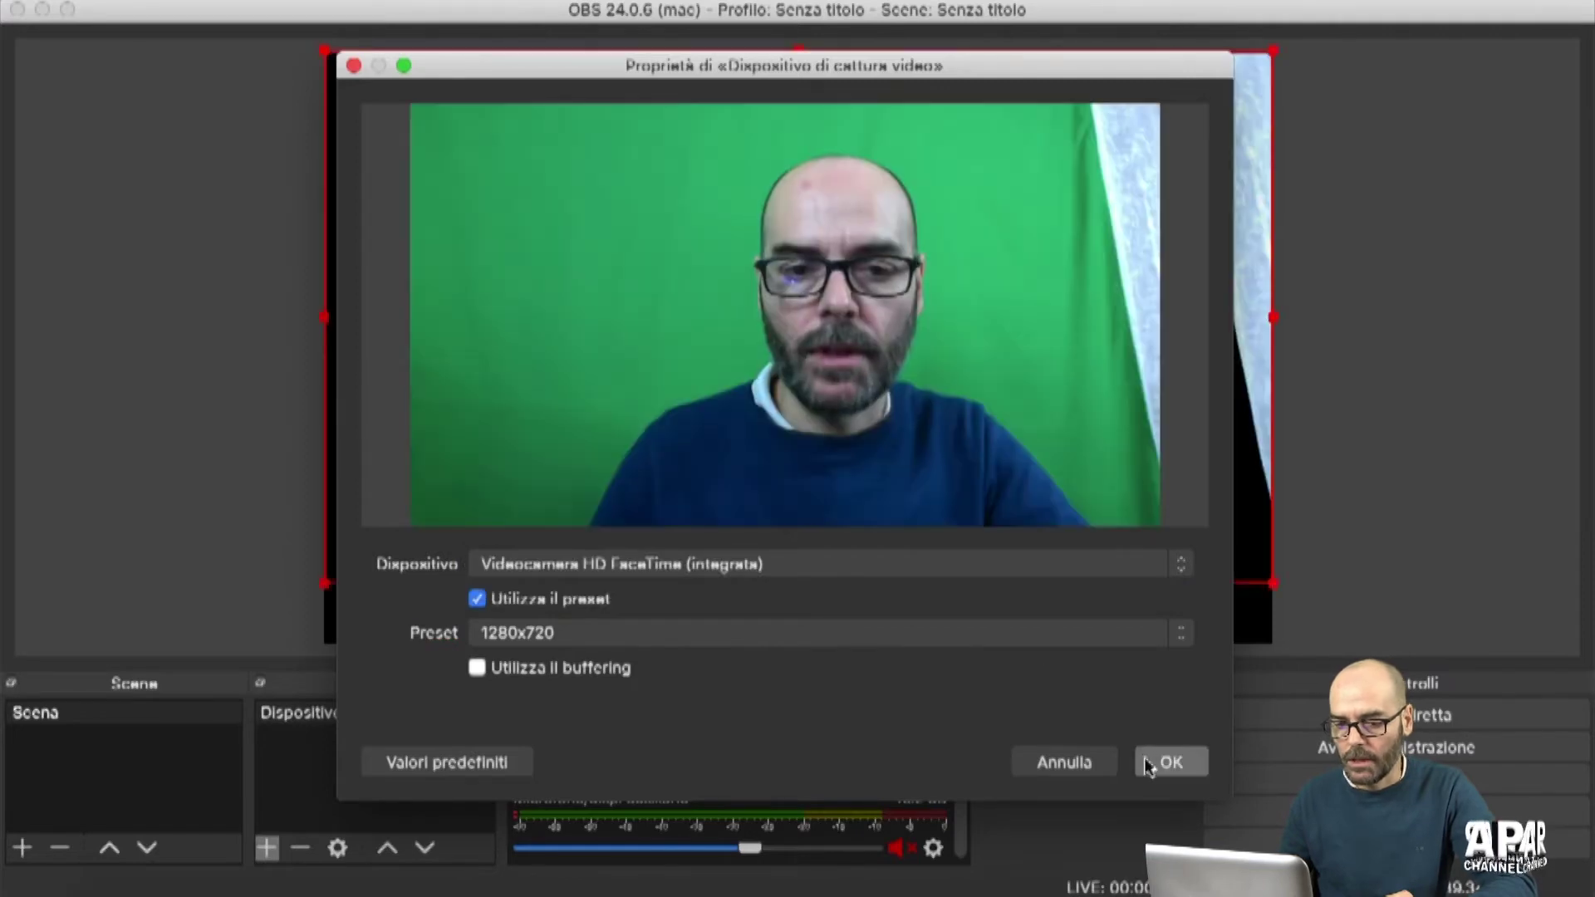
click(1151, 758)
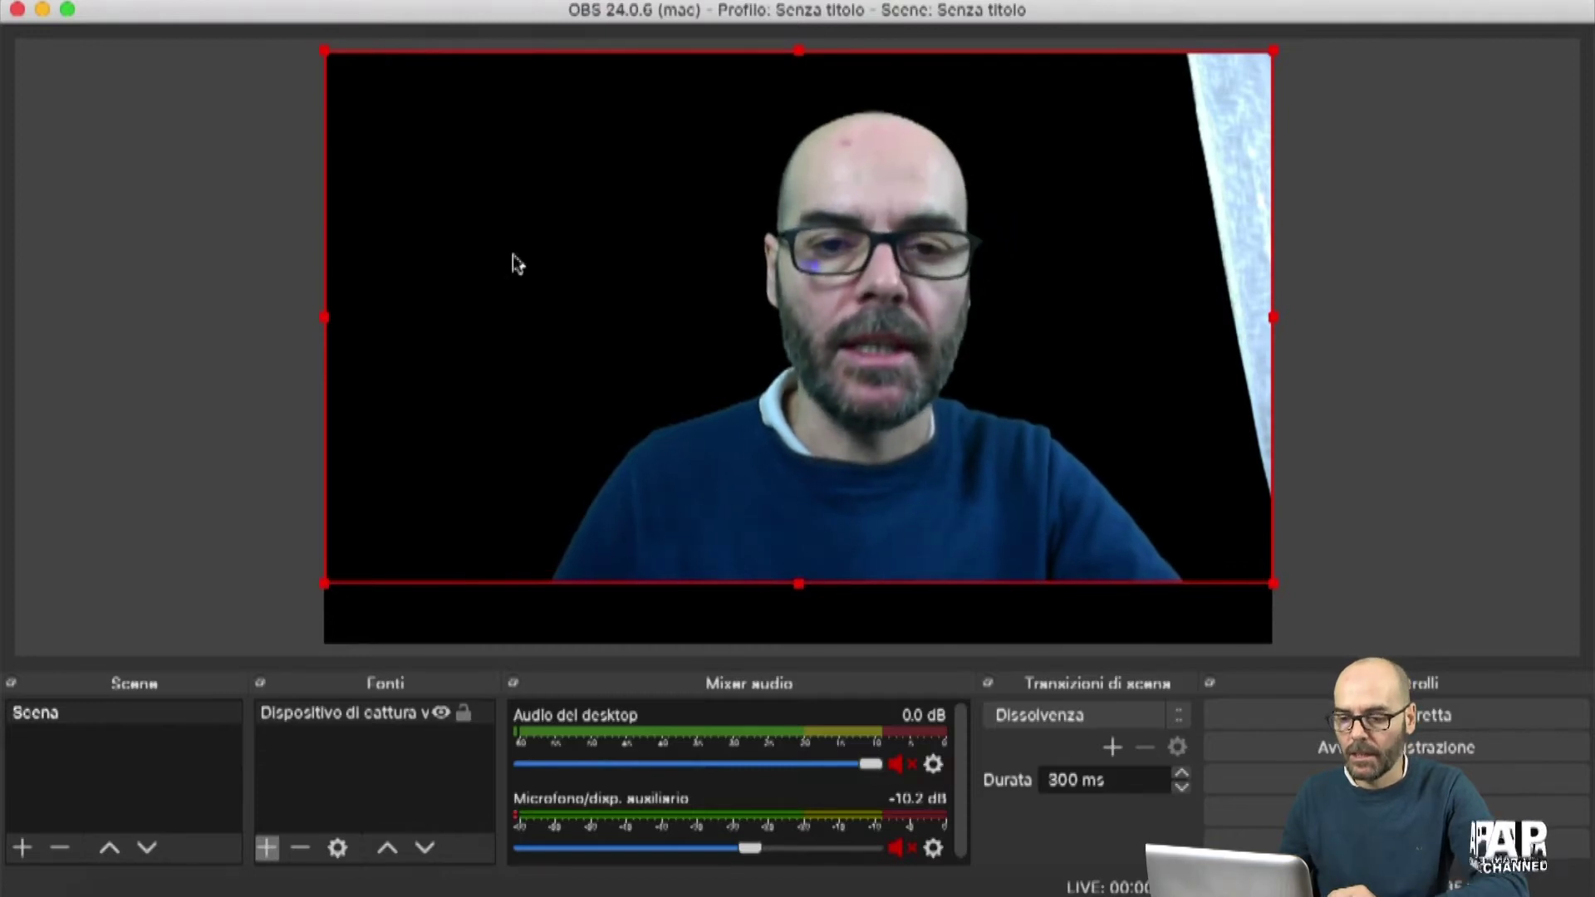
Review the video capture device's properties and move its image down to the lower edge of the canvas
click(349, 715)
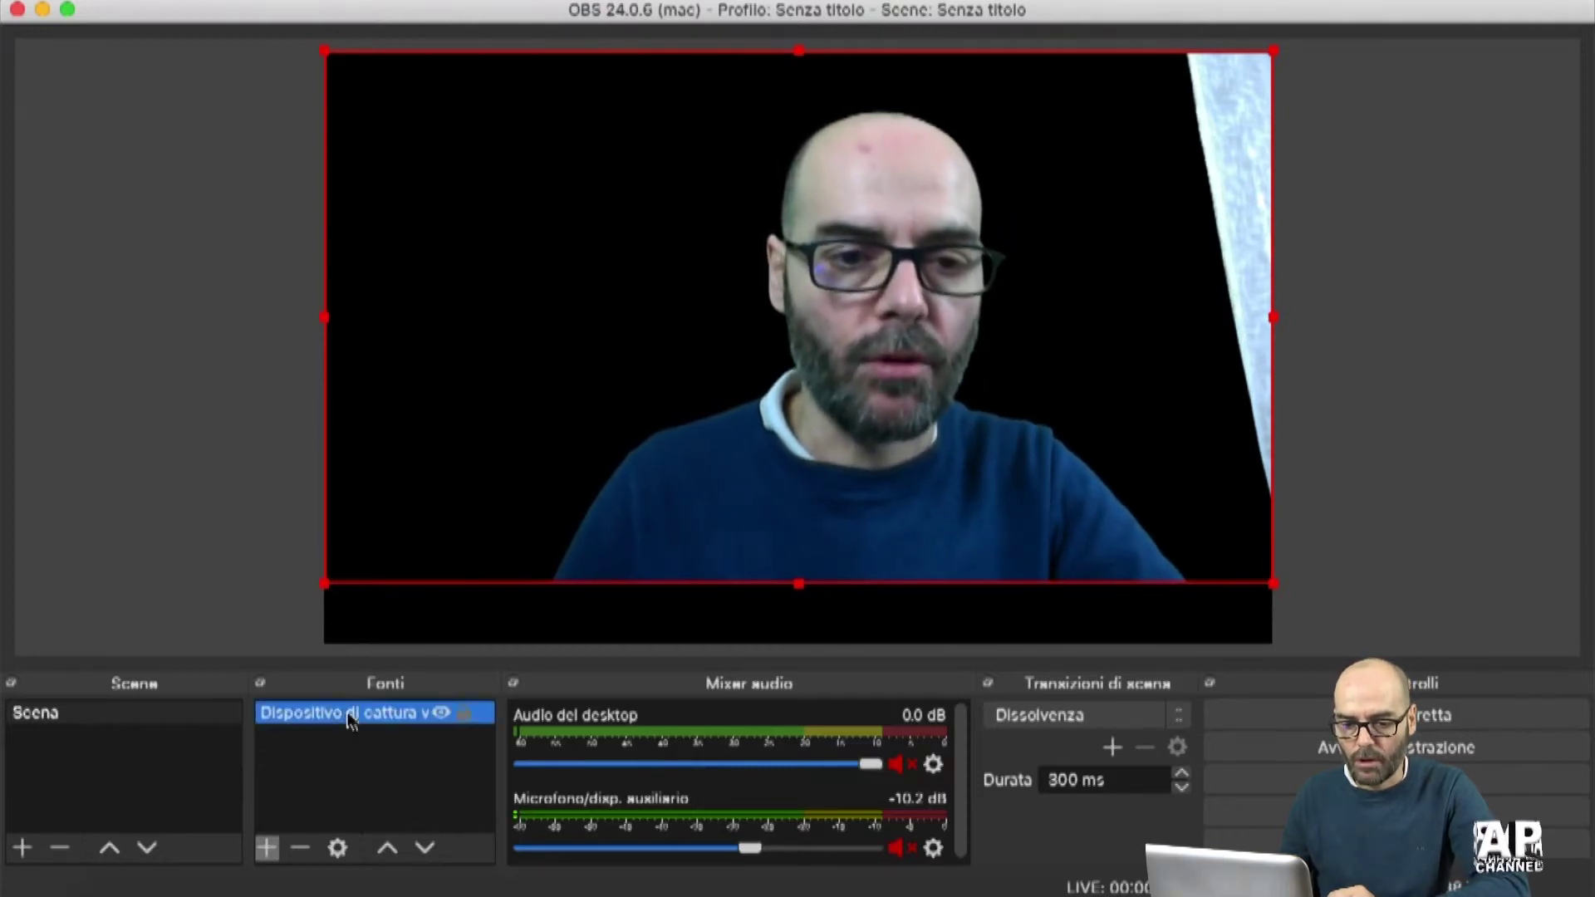
double_click(351, 719)
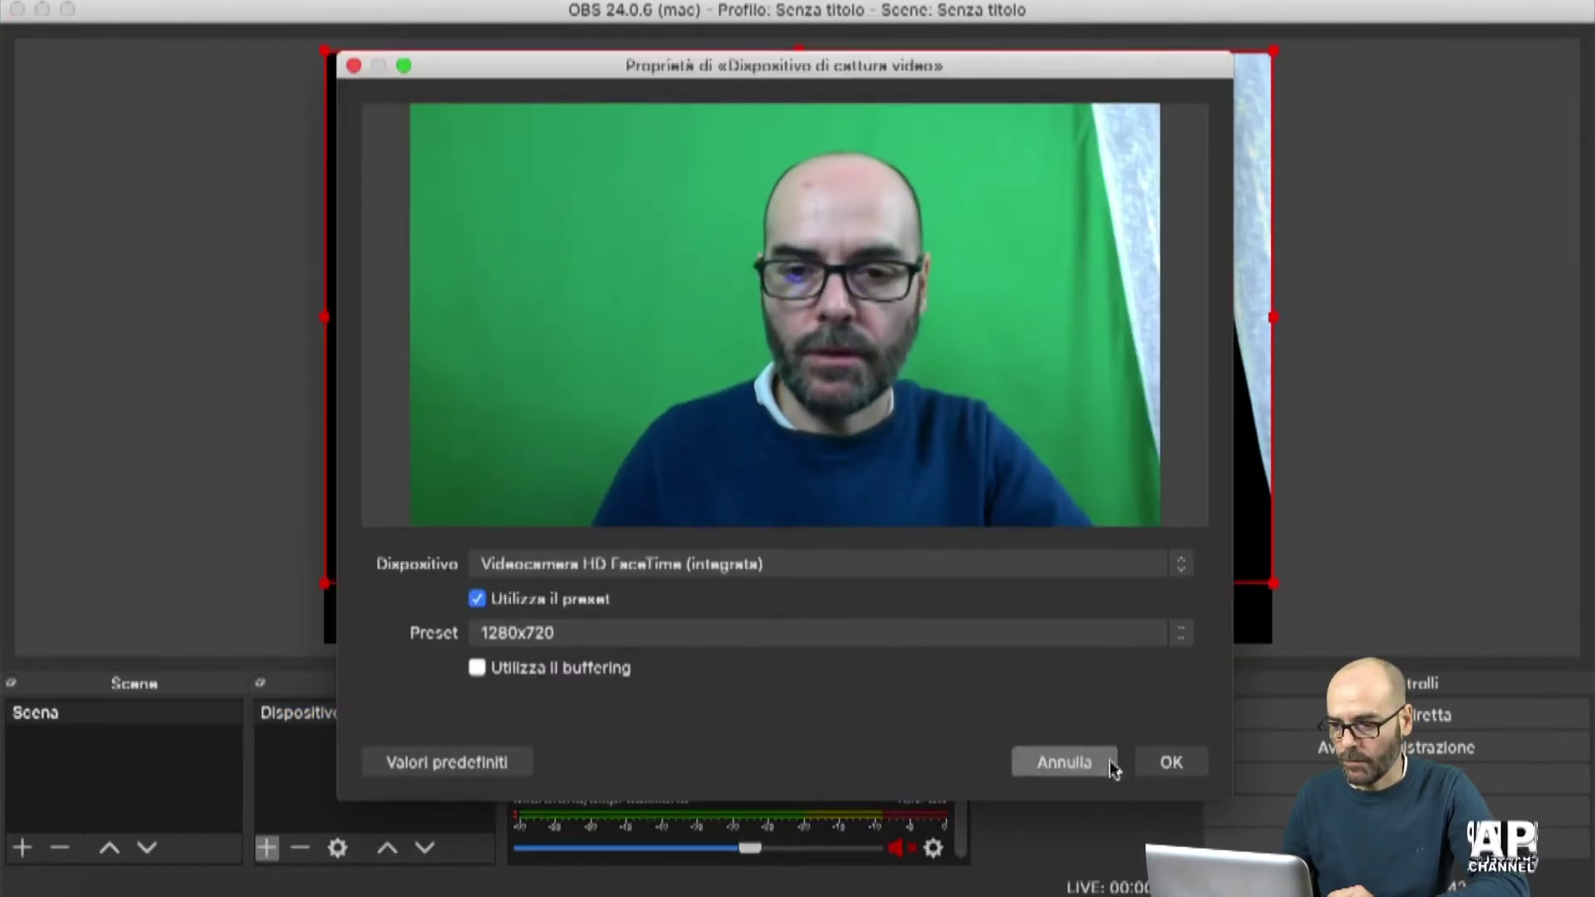
click(1168, 762)
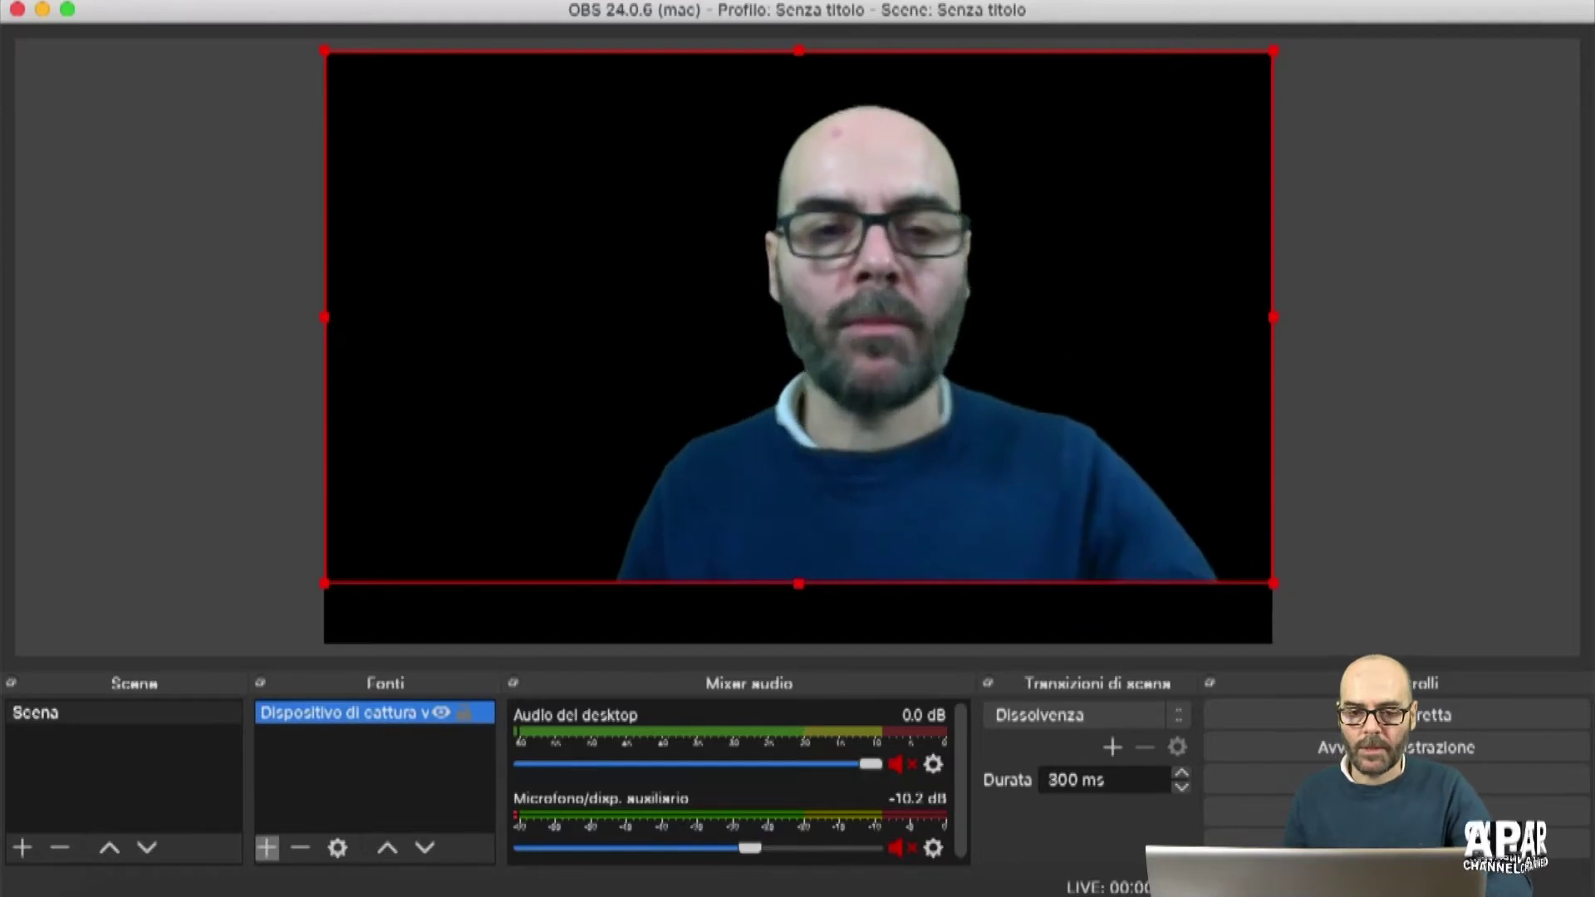
mouse_move(568, 304)
mouse_down()
mouse_move(562, 371)
mouse_move(568, 323)
mouse_up()
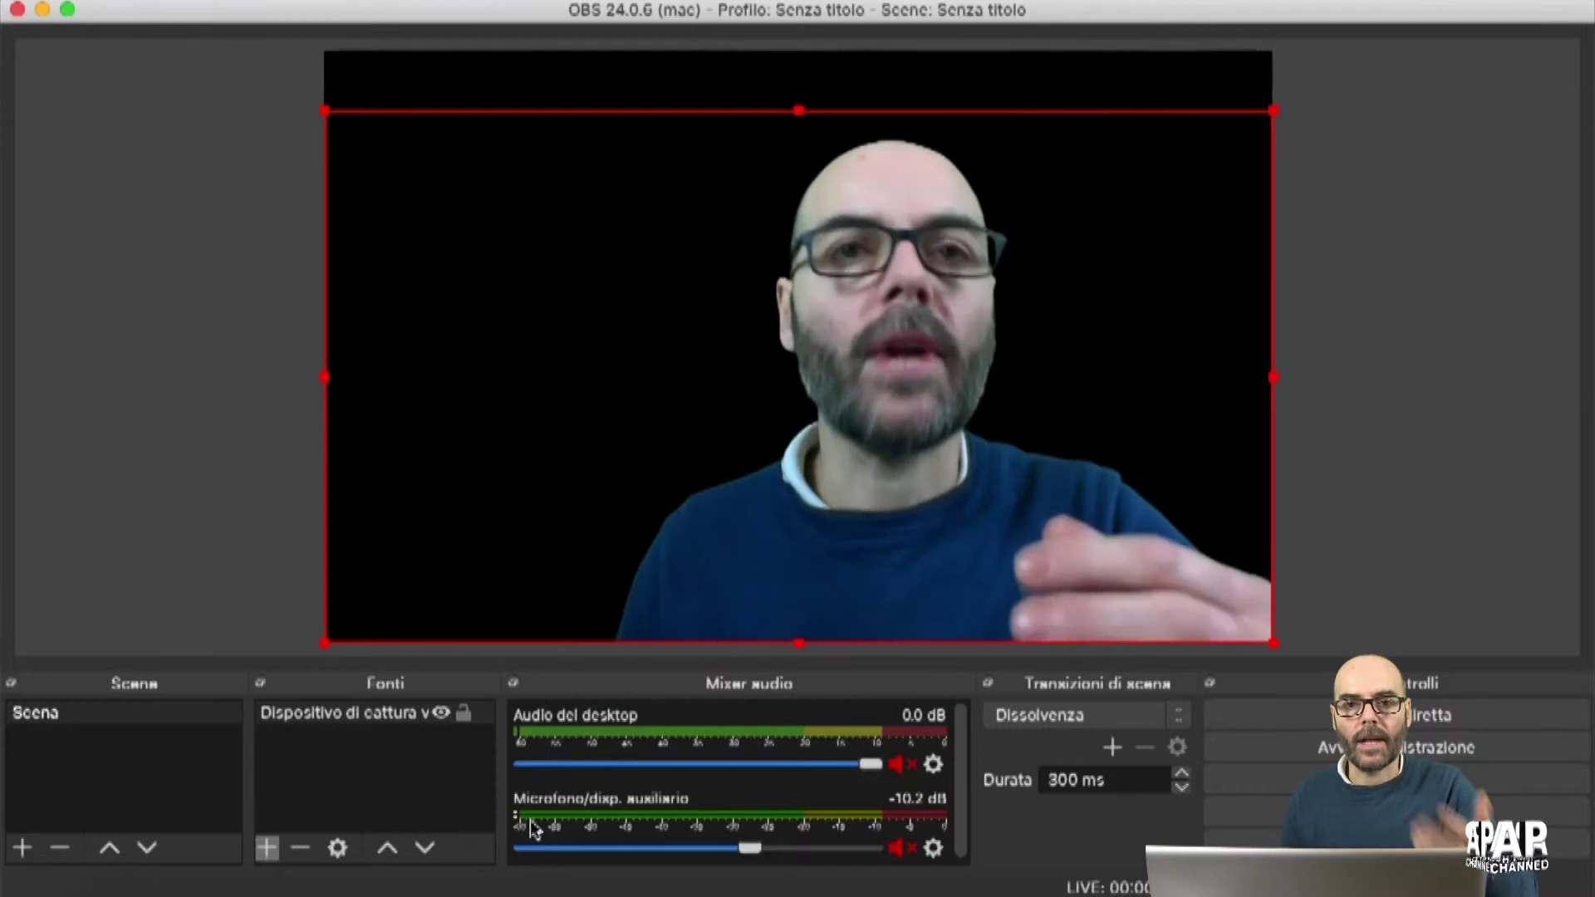
Add a new window capture source showing the Google Chrome window "Dashboard canale - YouTube Studio"
click(265, 851)
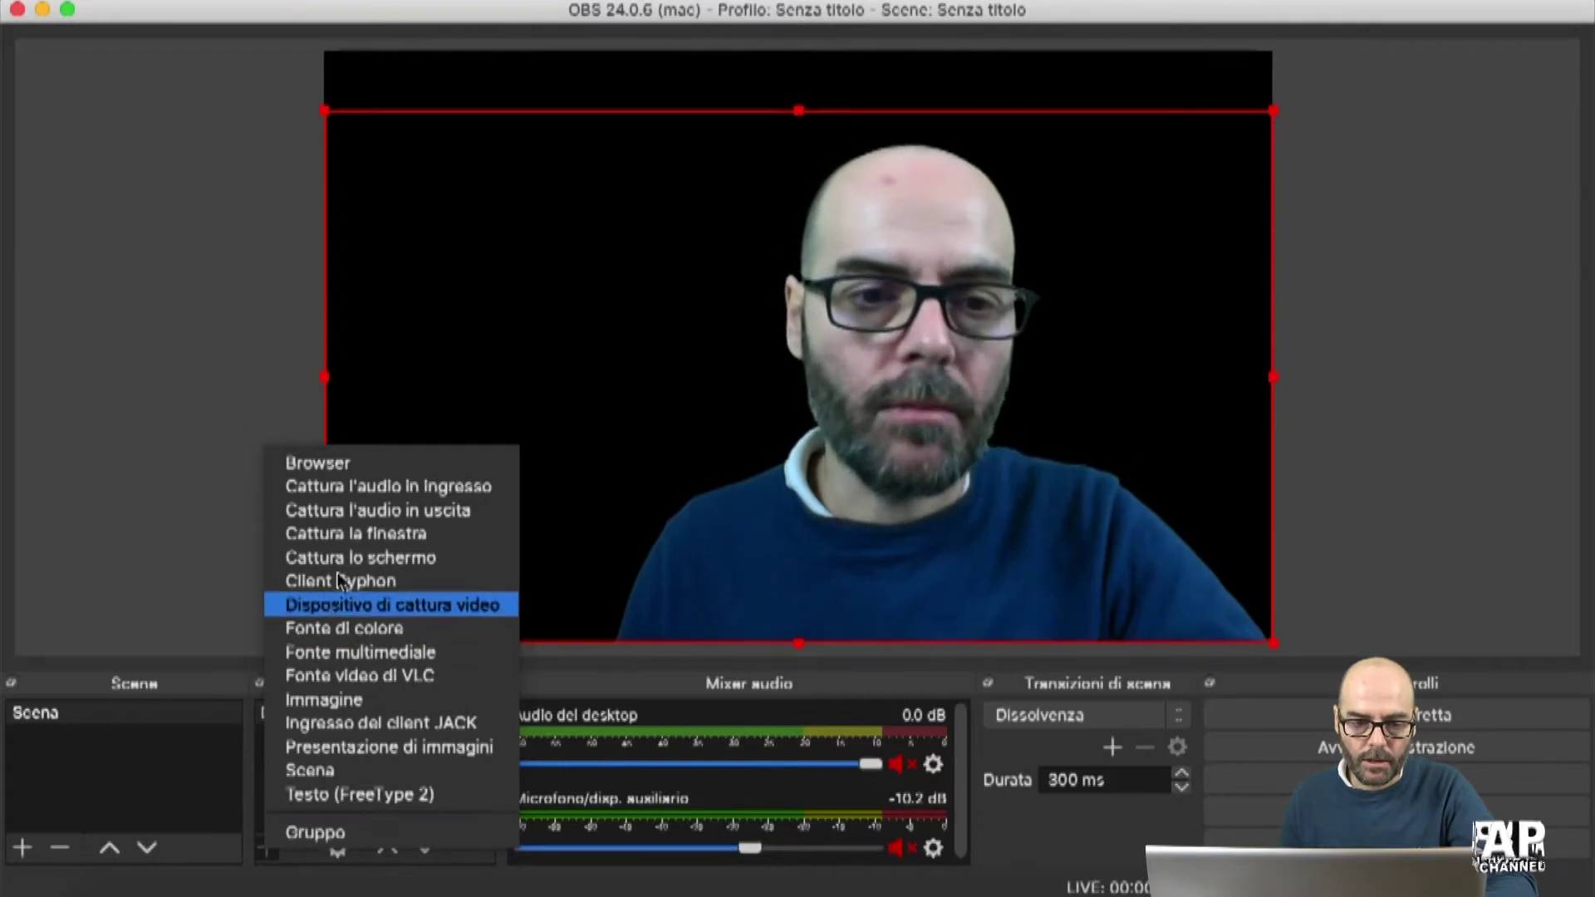
click(362, 533)
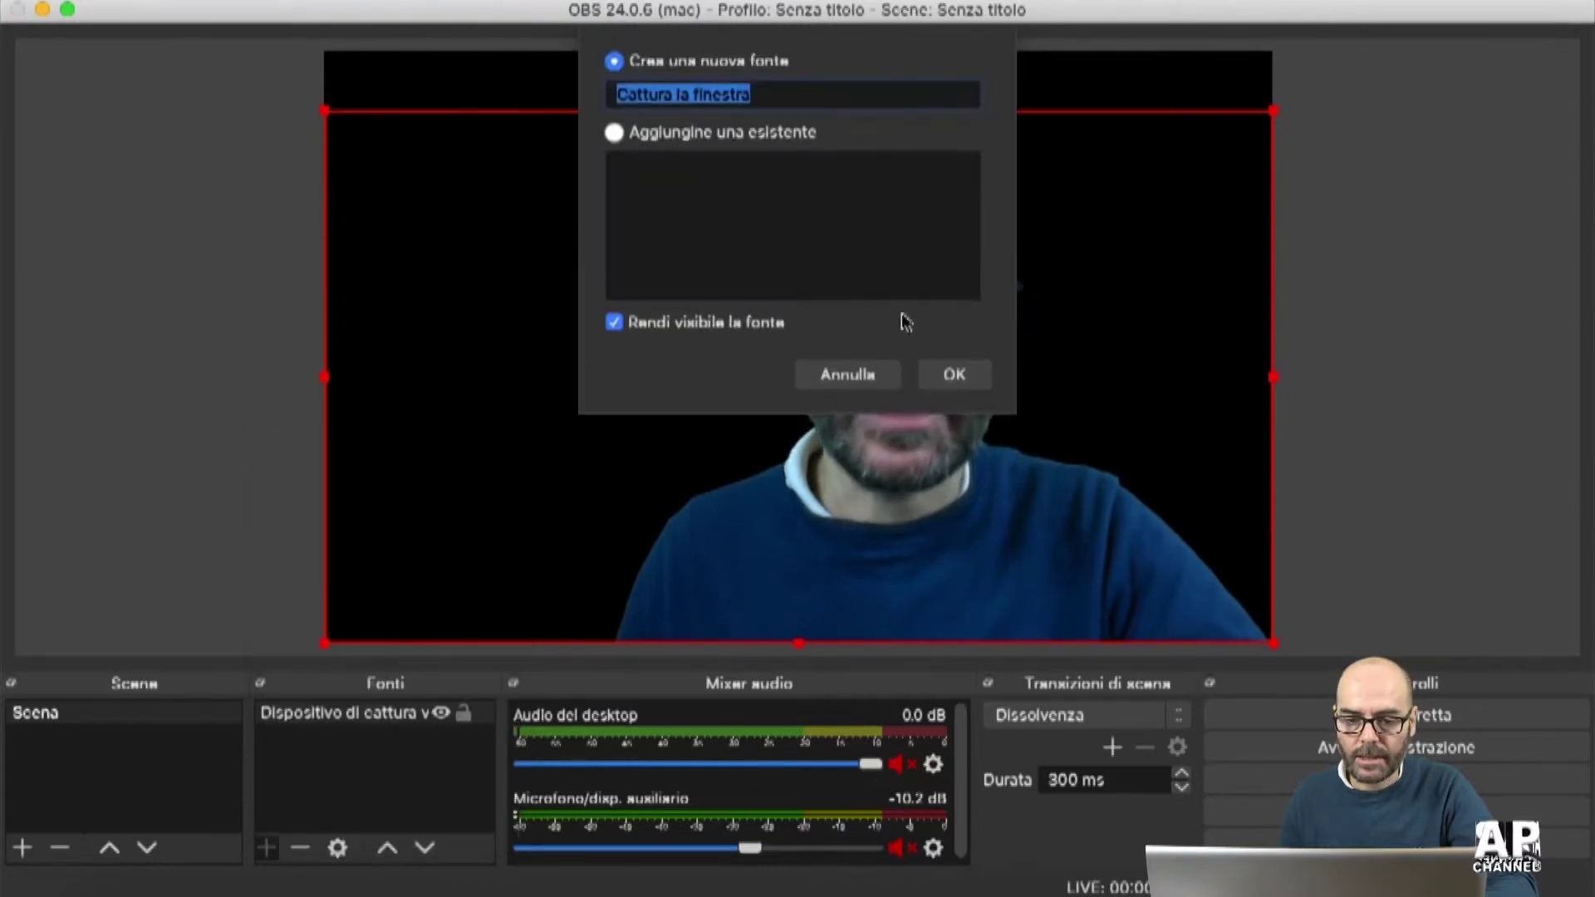
click(956, 376)
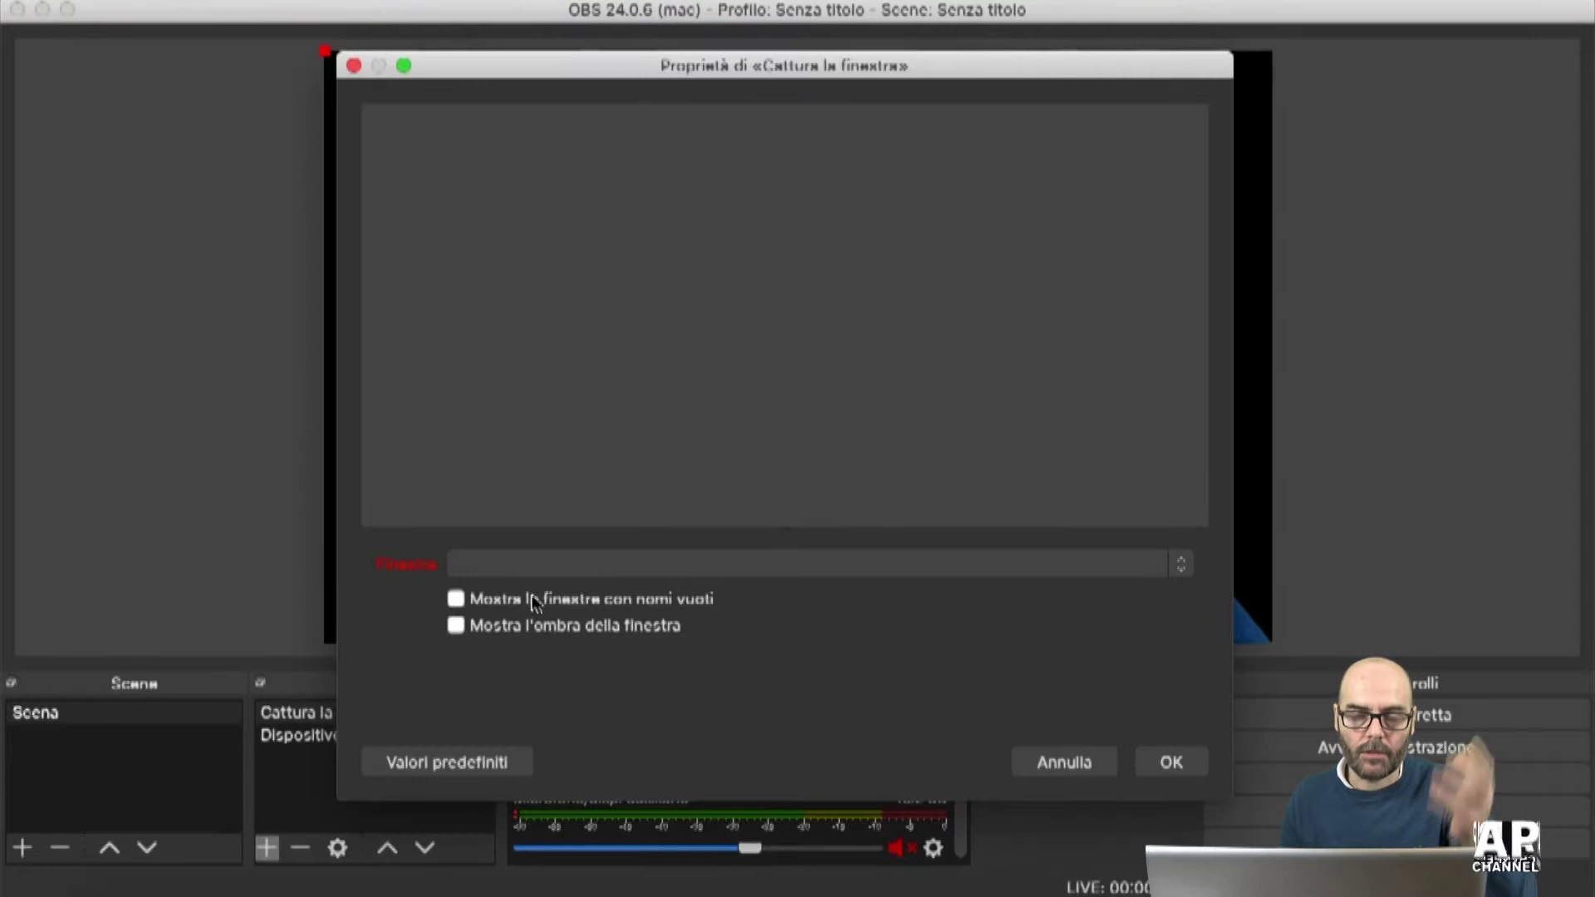
click(553, 564)
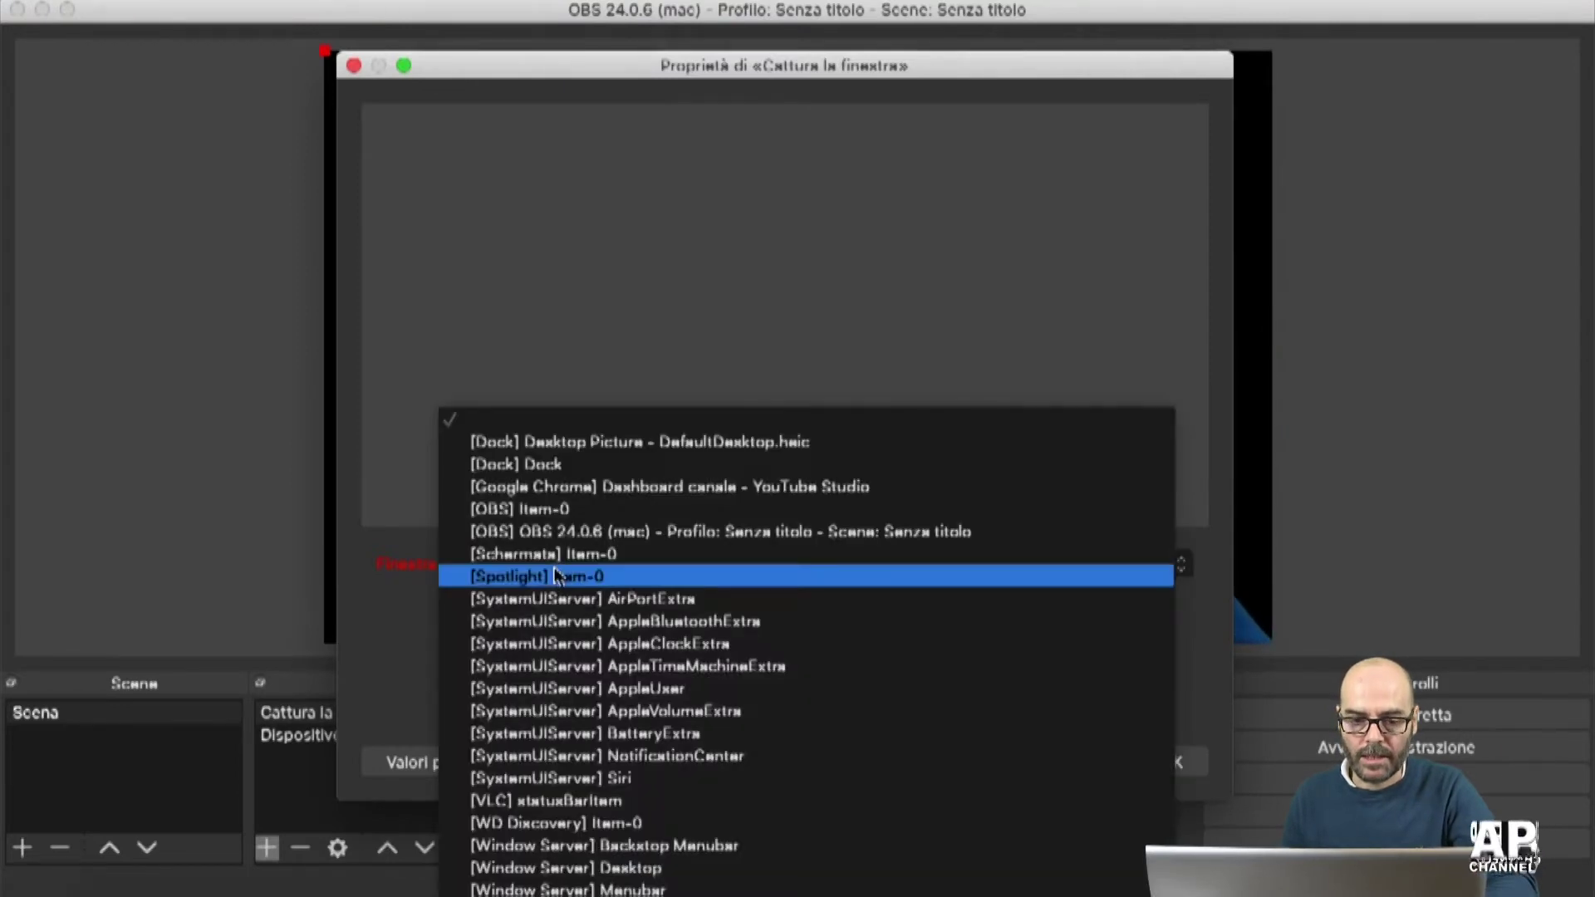
click(580, 488)
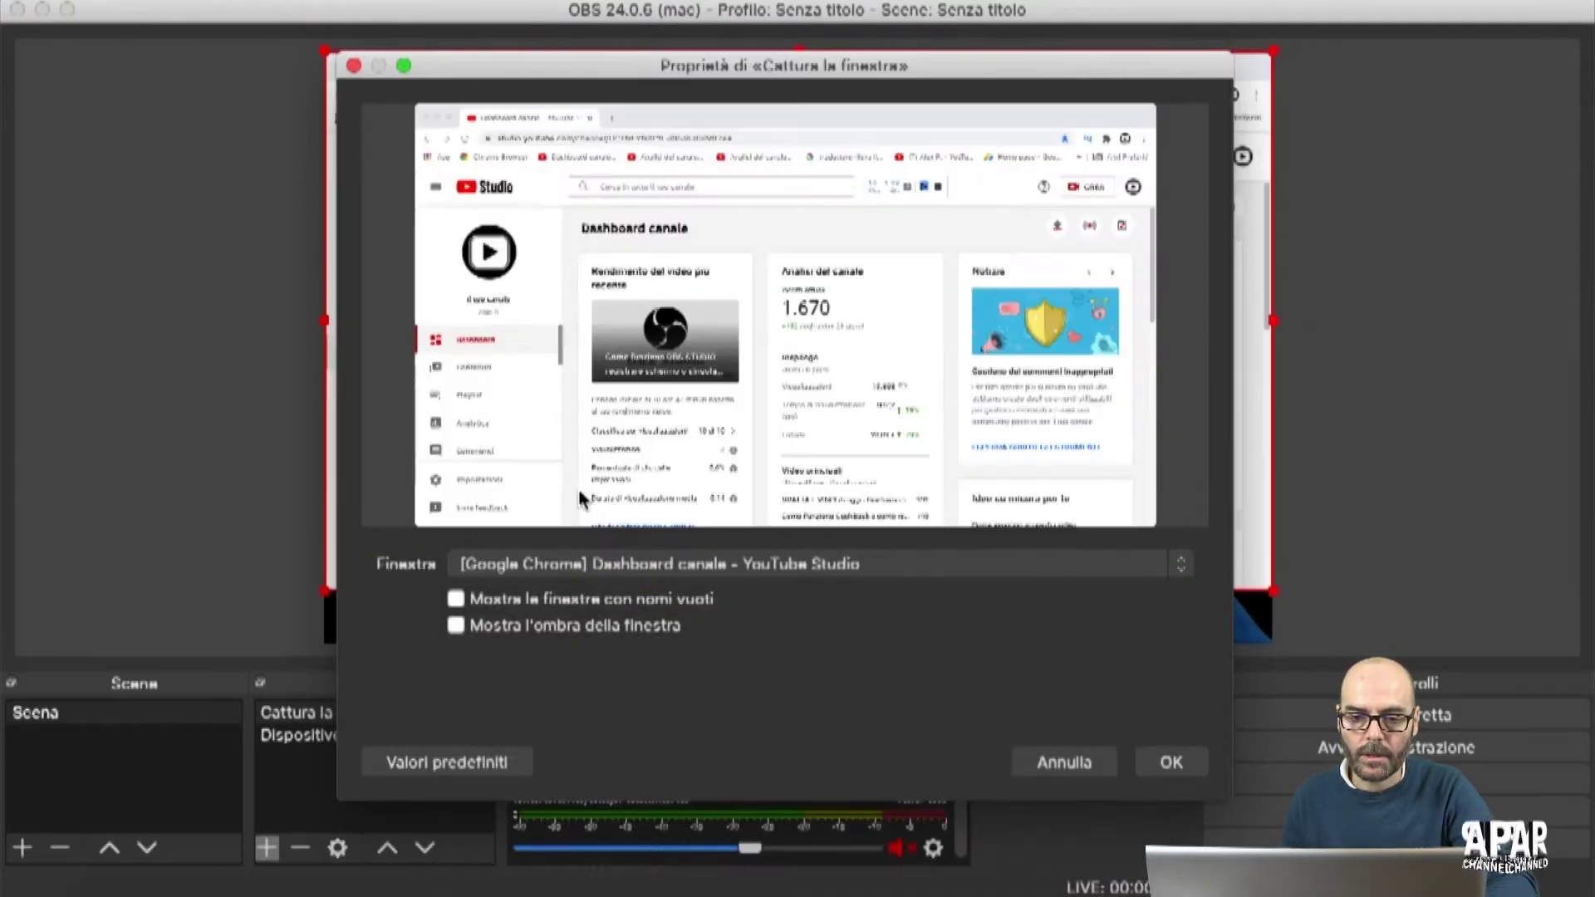
click(1169, 759)
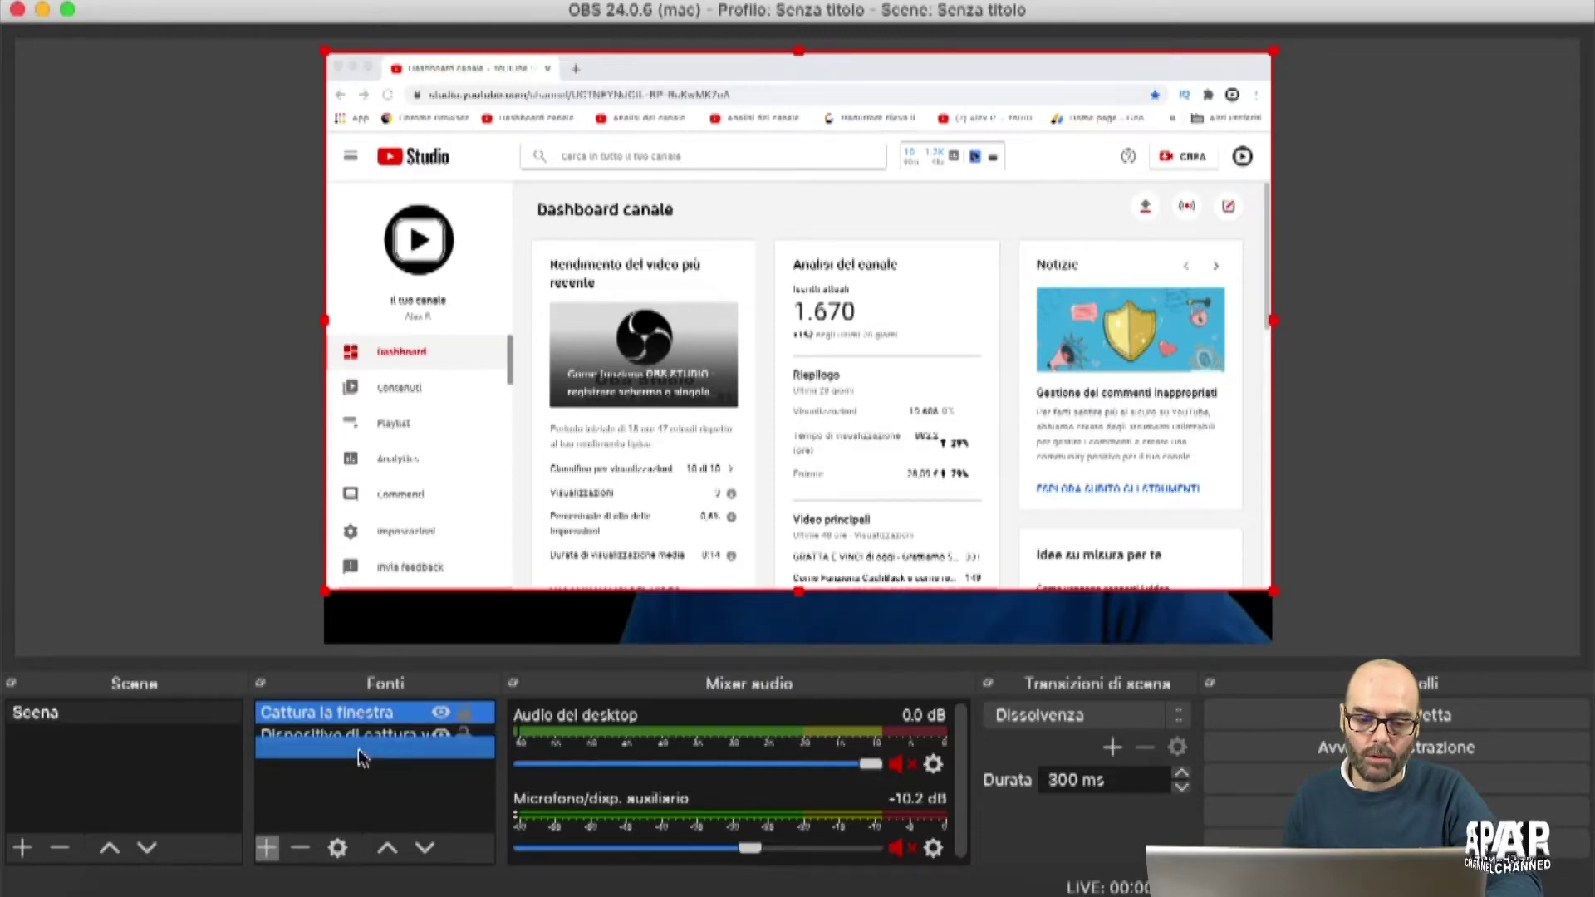
Place the window capture below the video capture device in the source order and fit it to the screen
drag(360, 757, 365, 755)
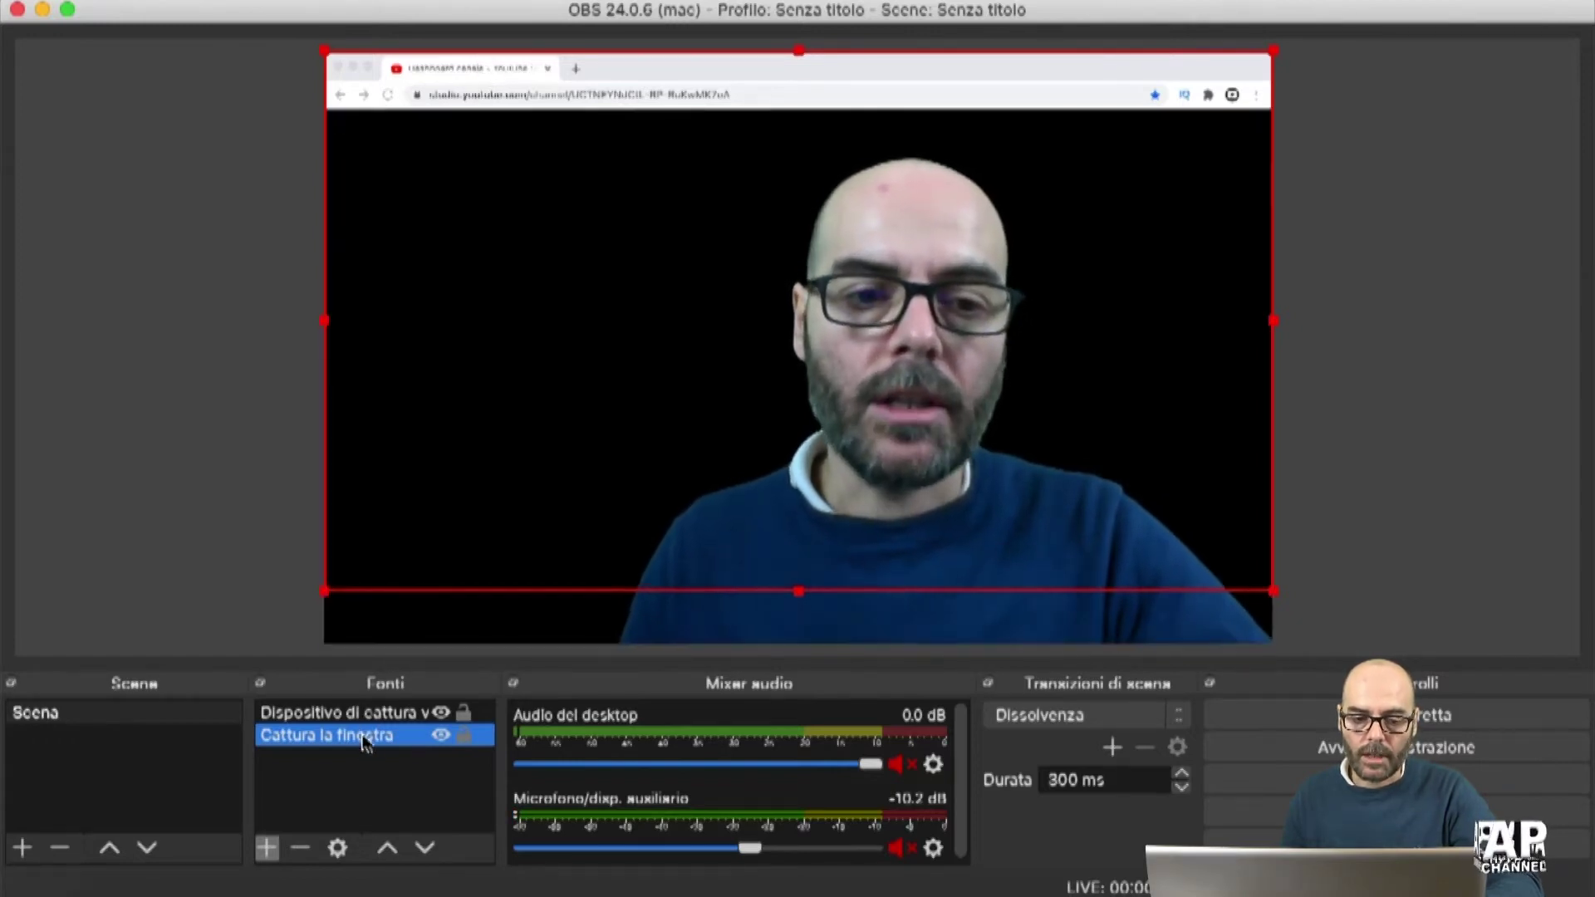
right_click(170, 315)
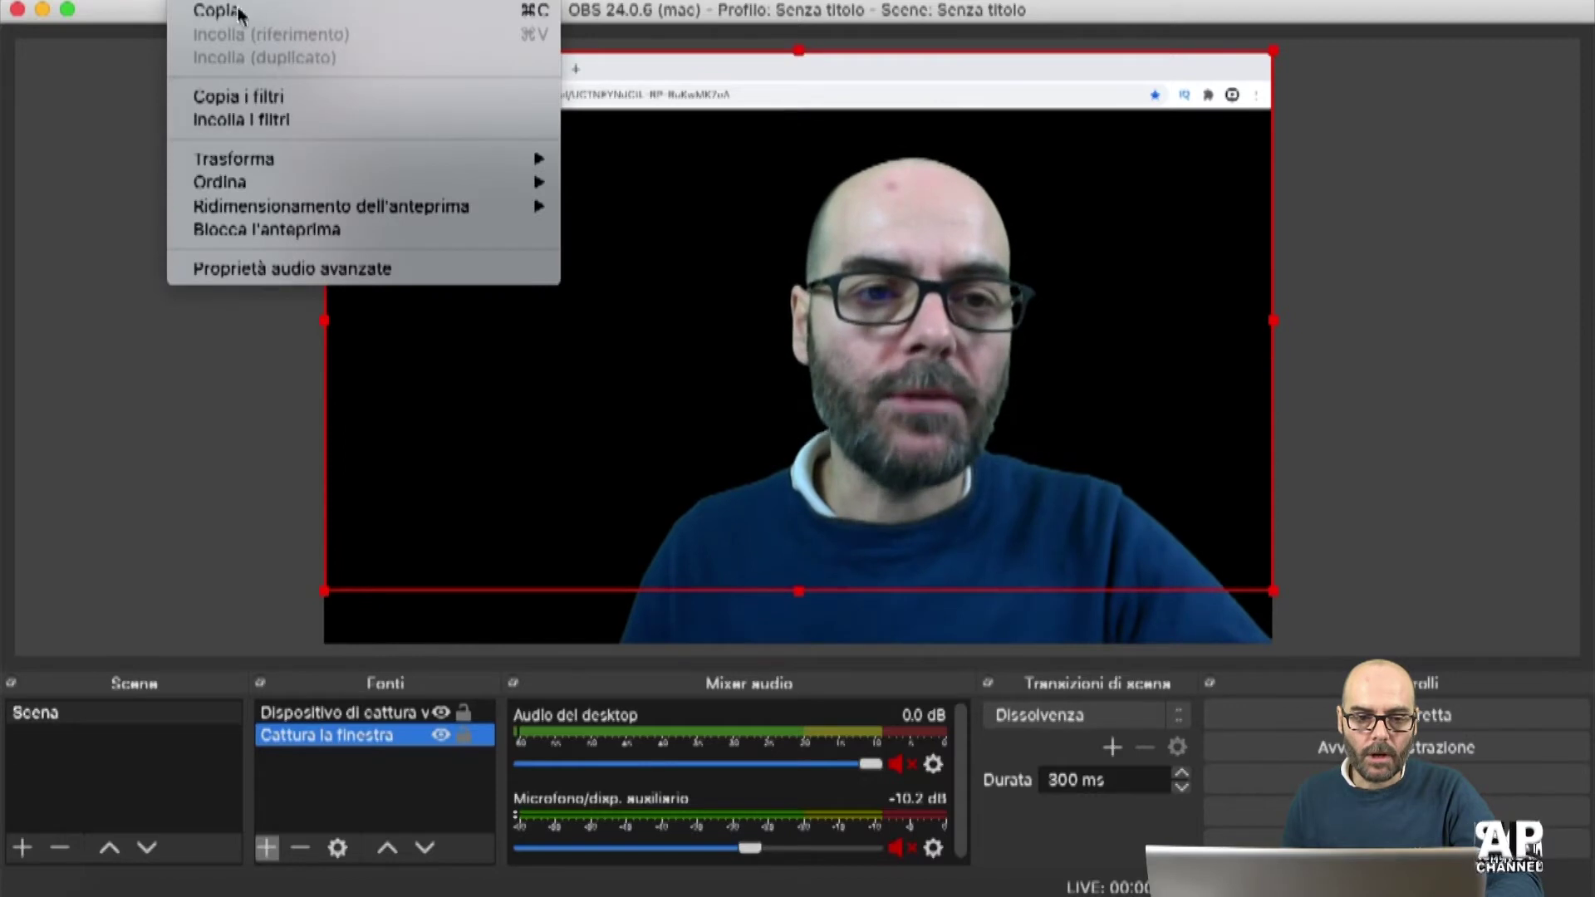
mouse_move(377, 161)
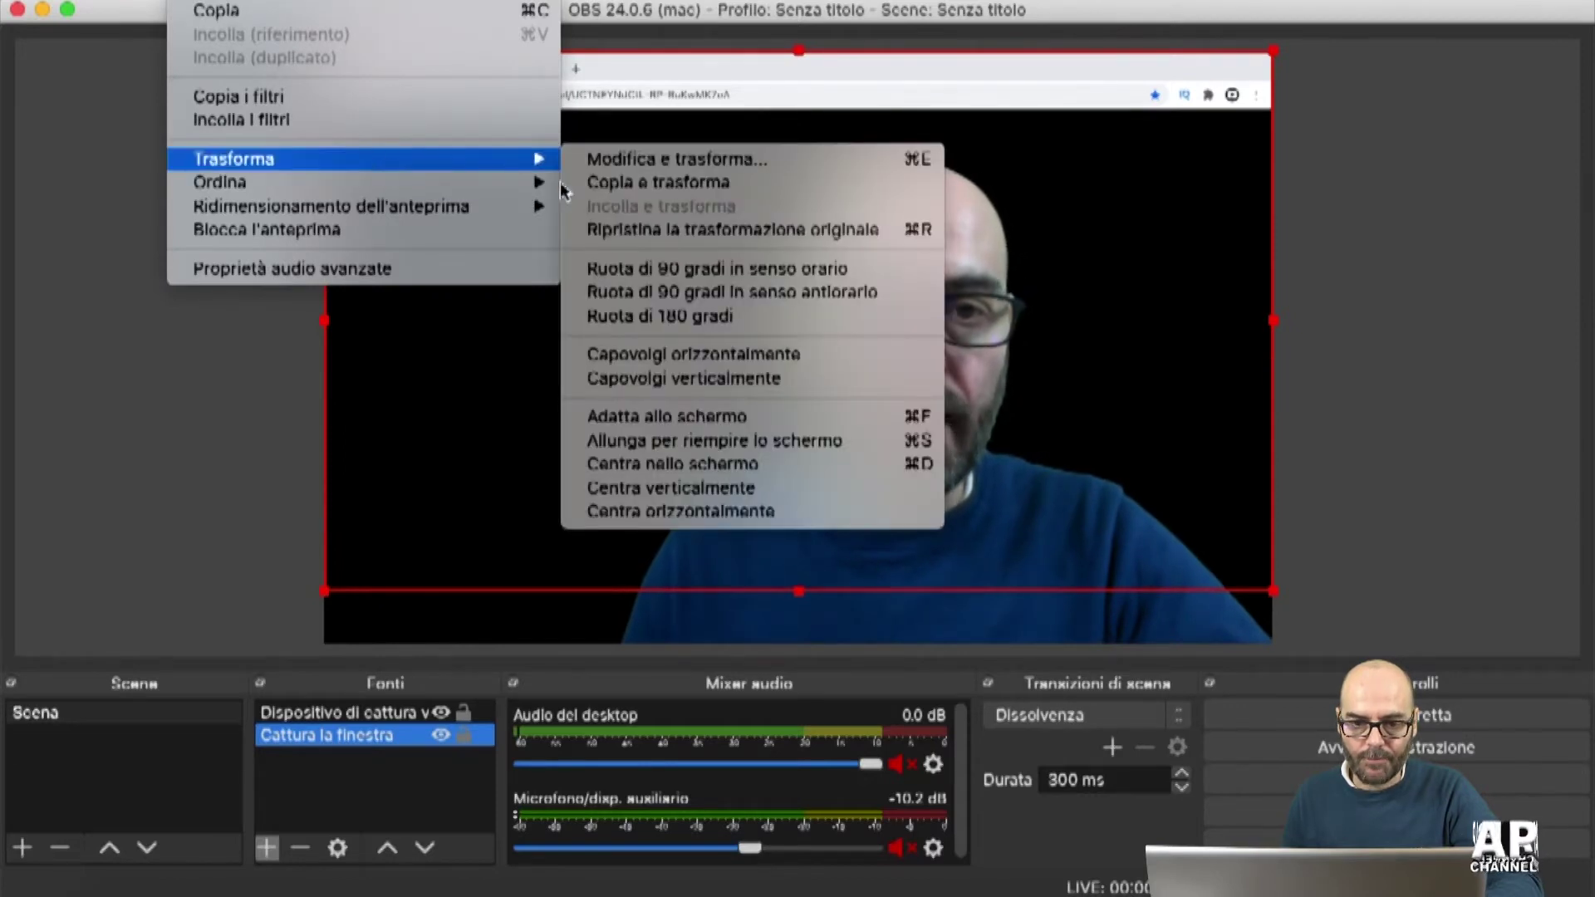
click(820, 415)
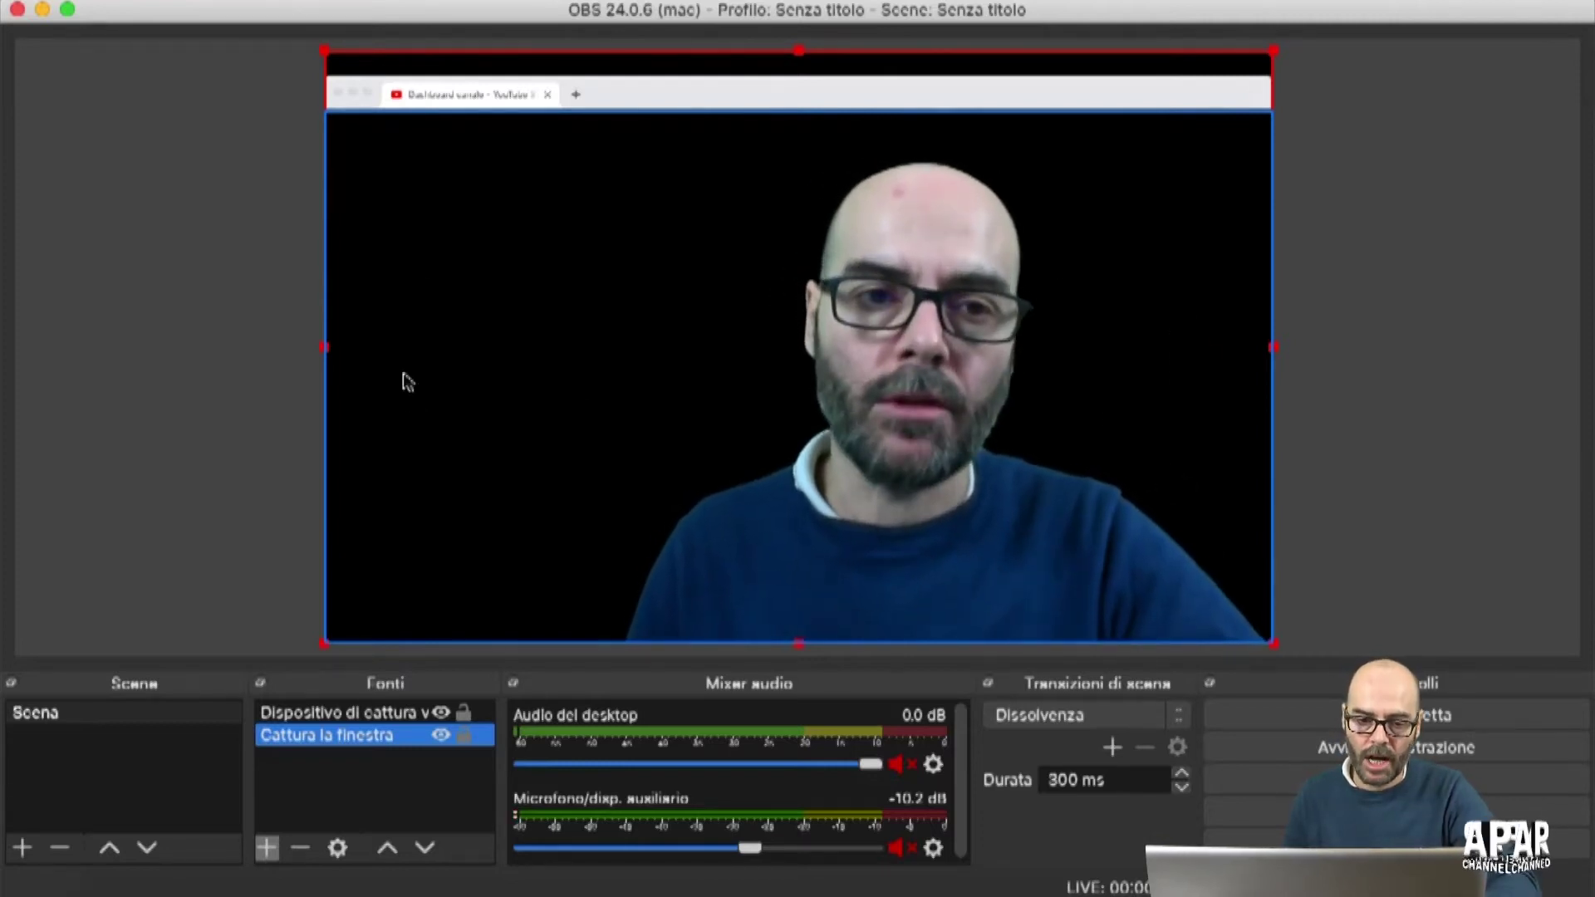
Add a chroma key effect filter with the default name "Chiave chroma" to the video capture device
click(381, 713)
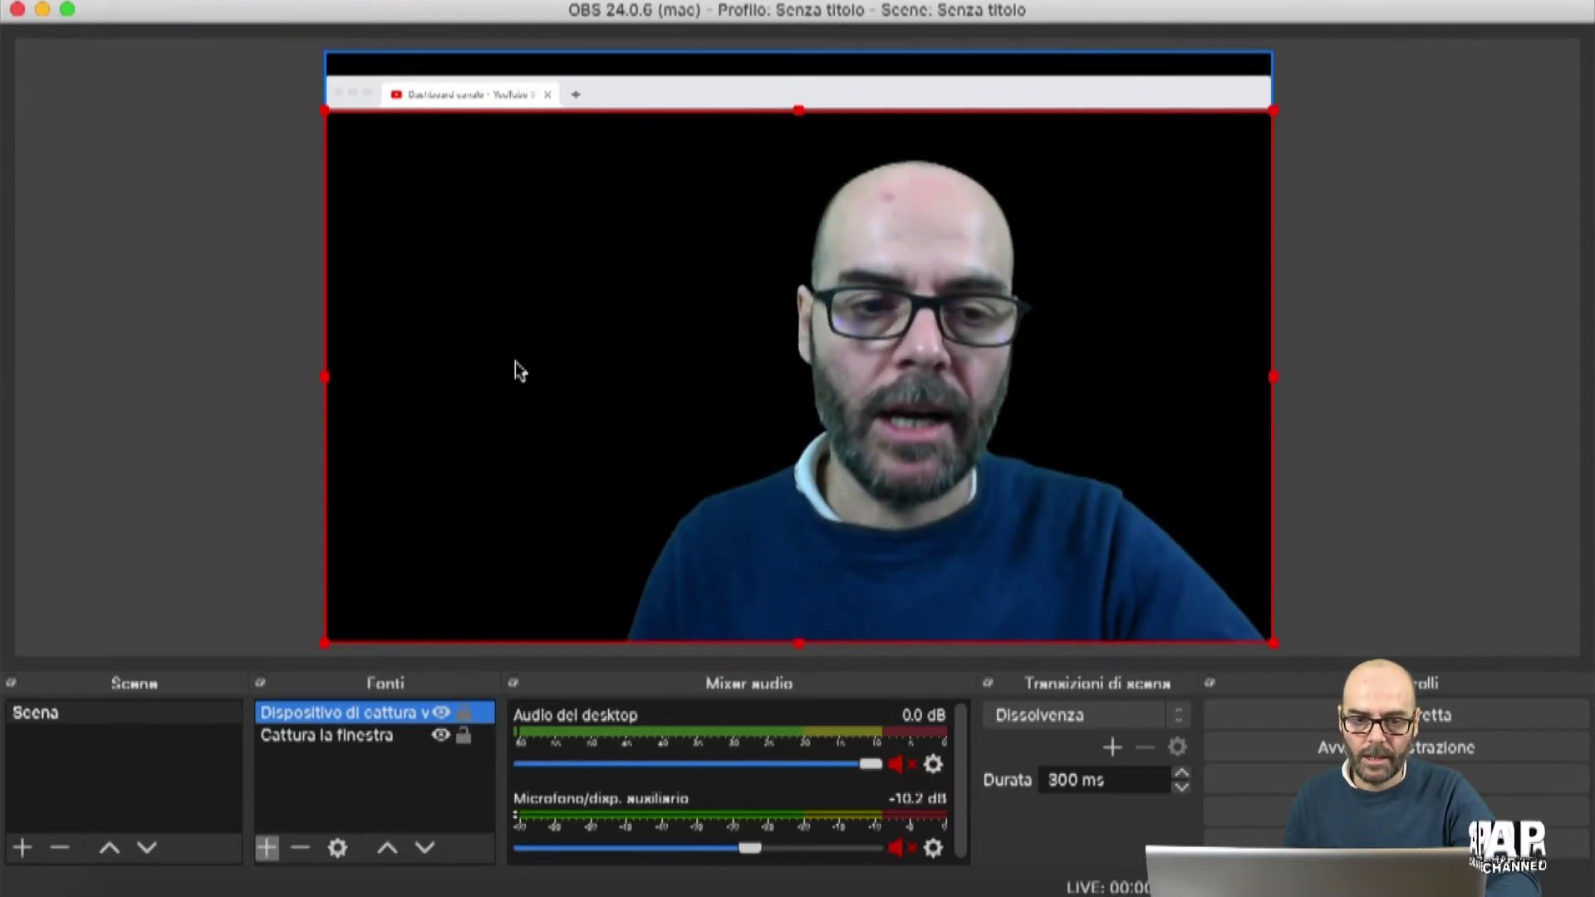
right_click(615, 295)
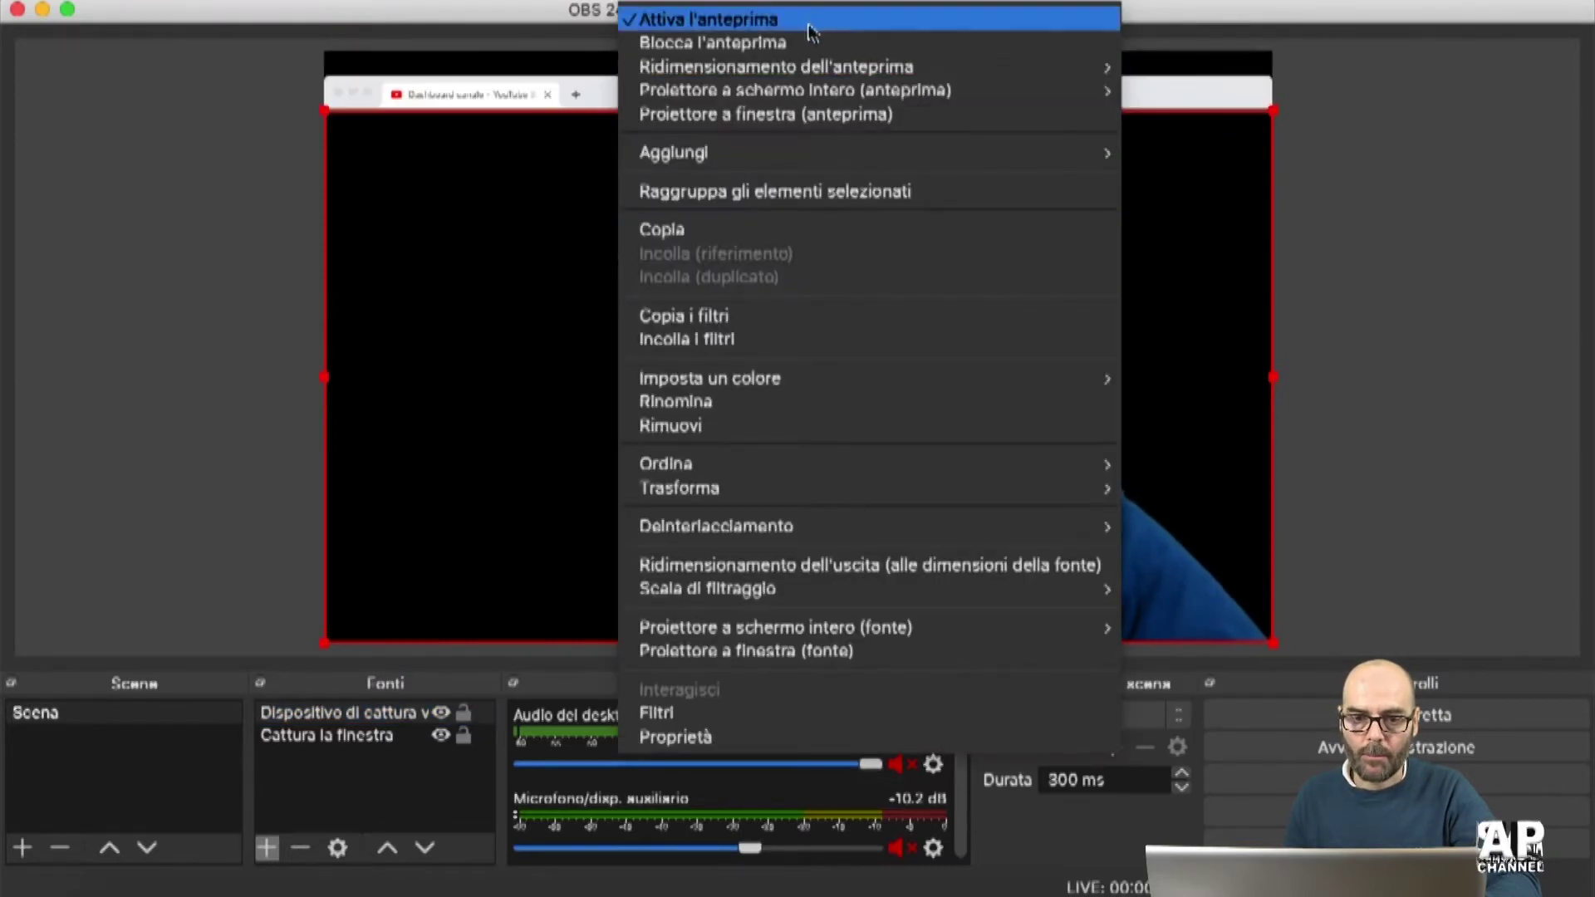
mouse_move(819, 60)
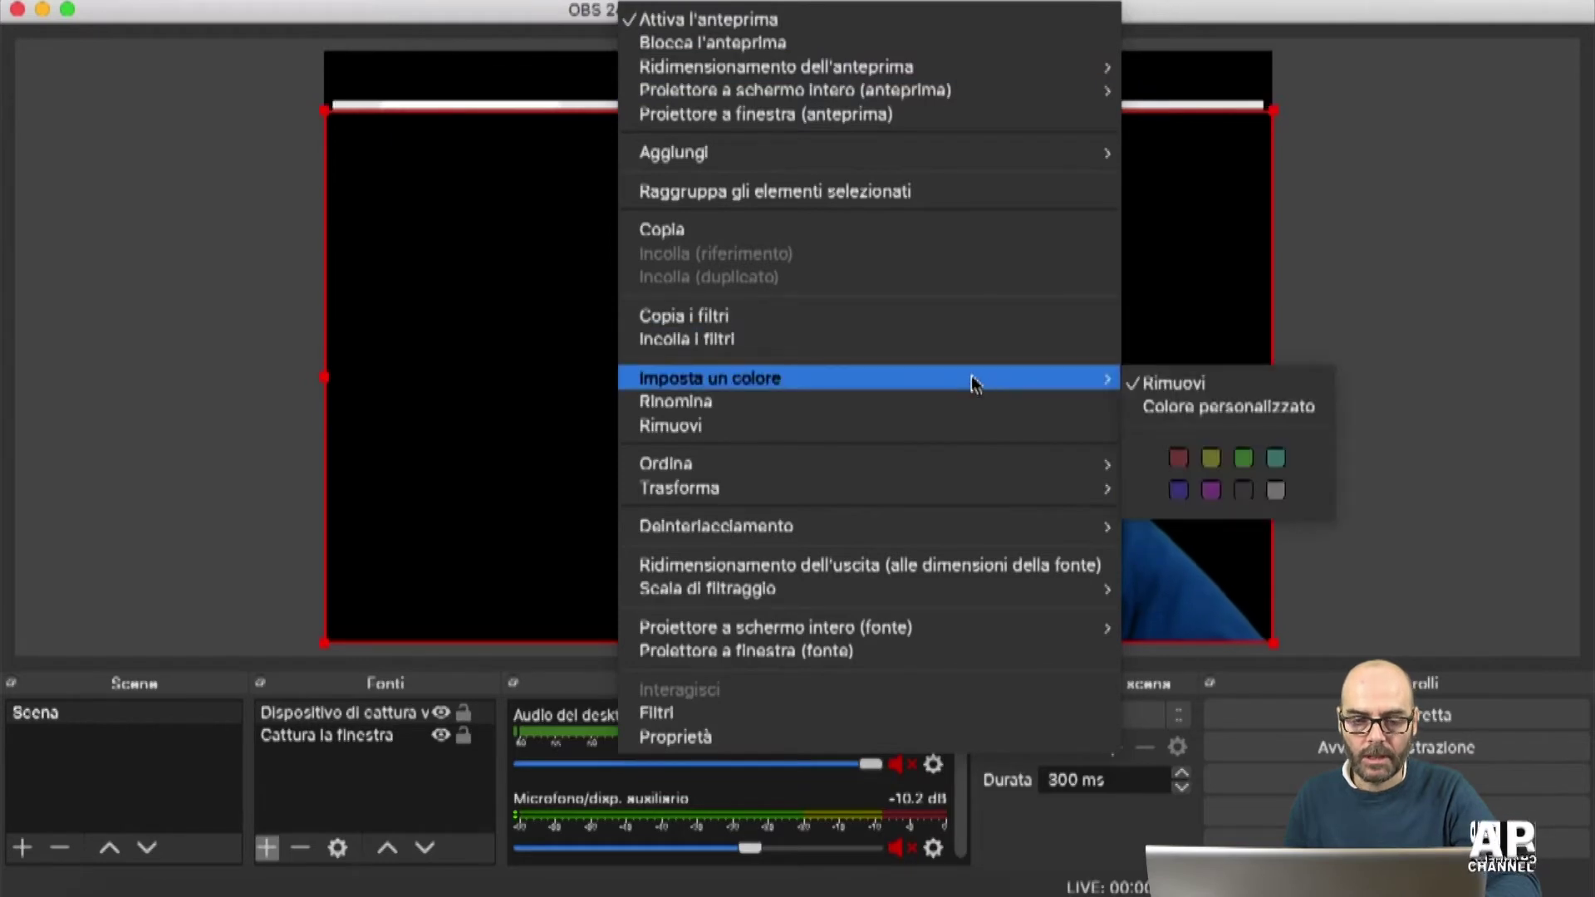
click(798, 716)
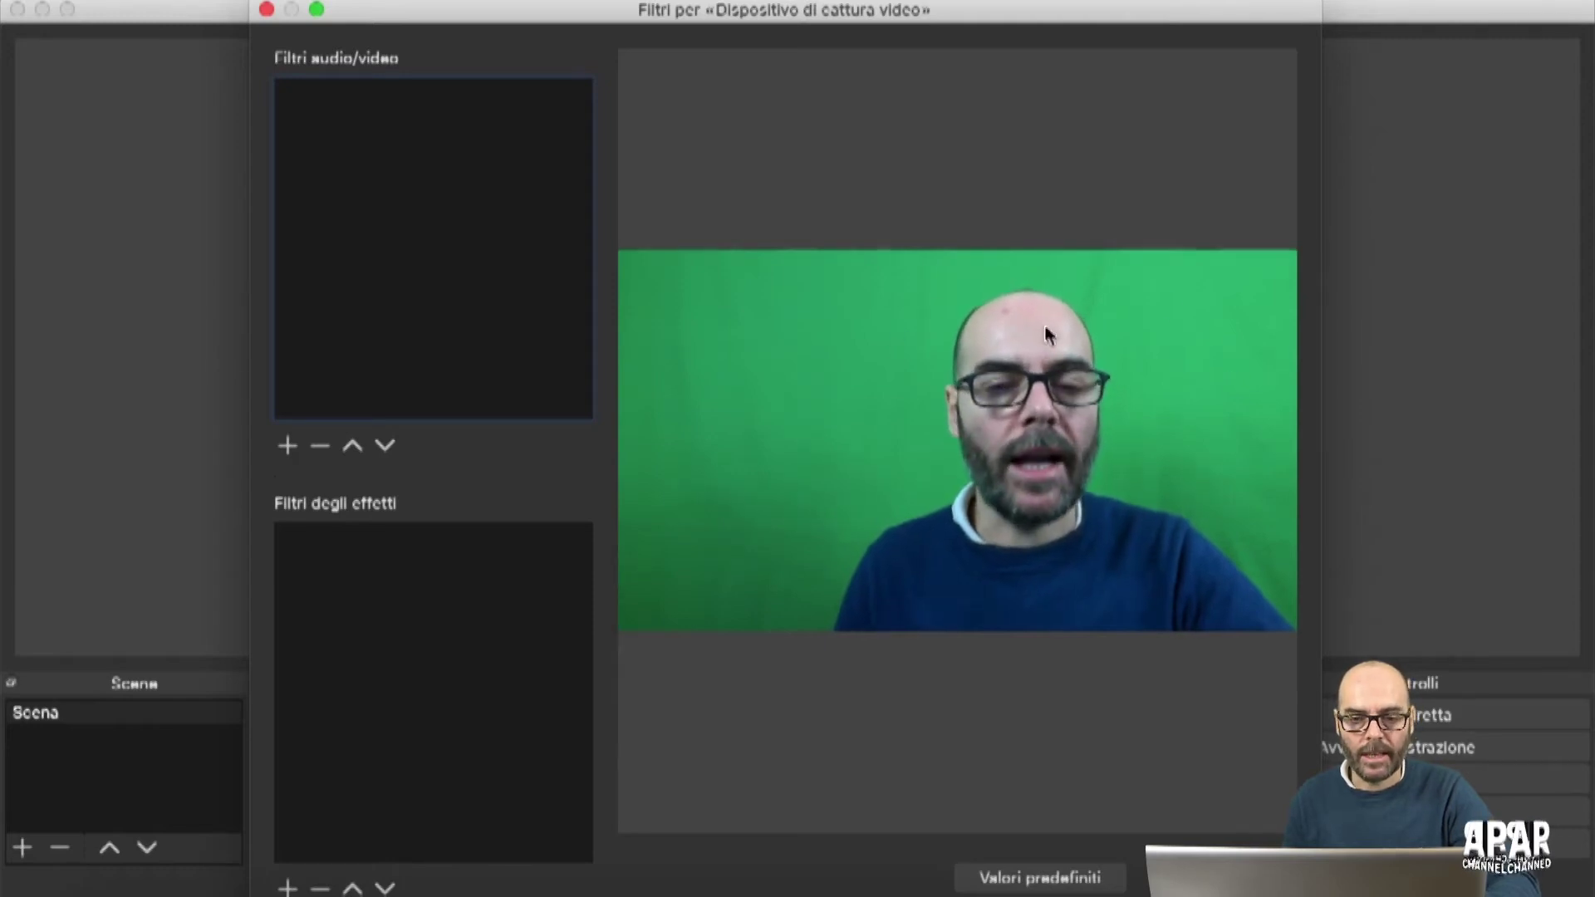
click(287, 887)
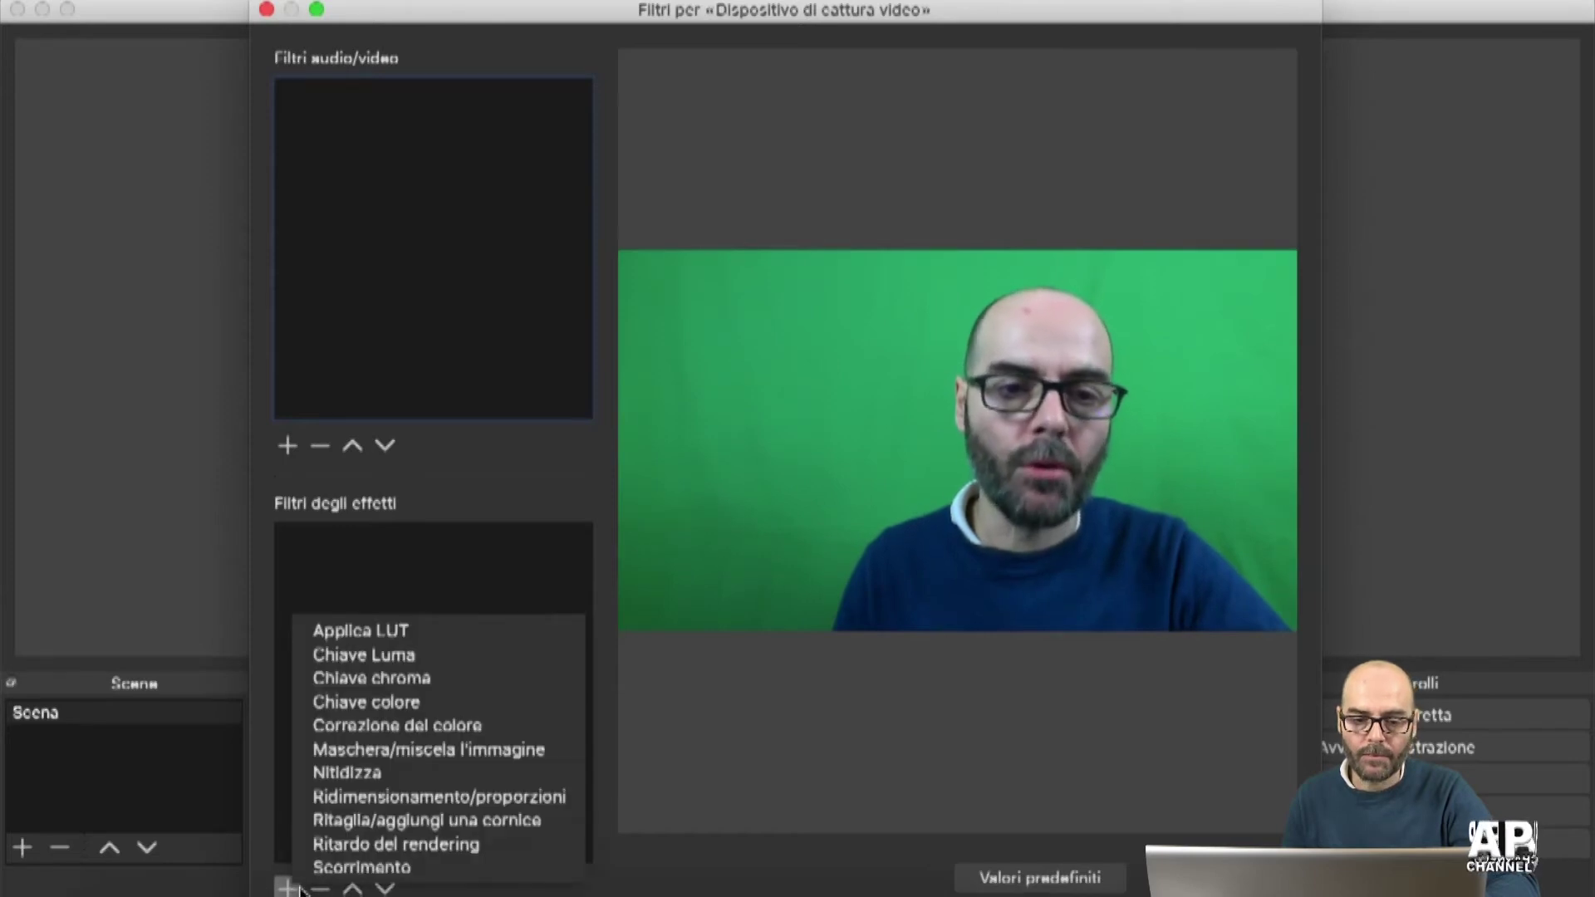
click(462, 679)
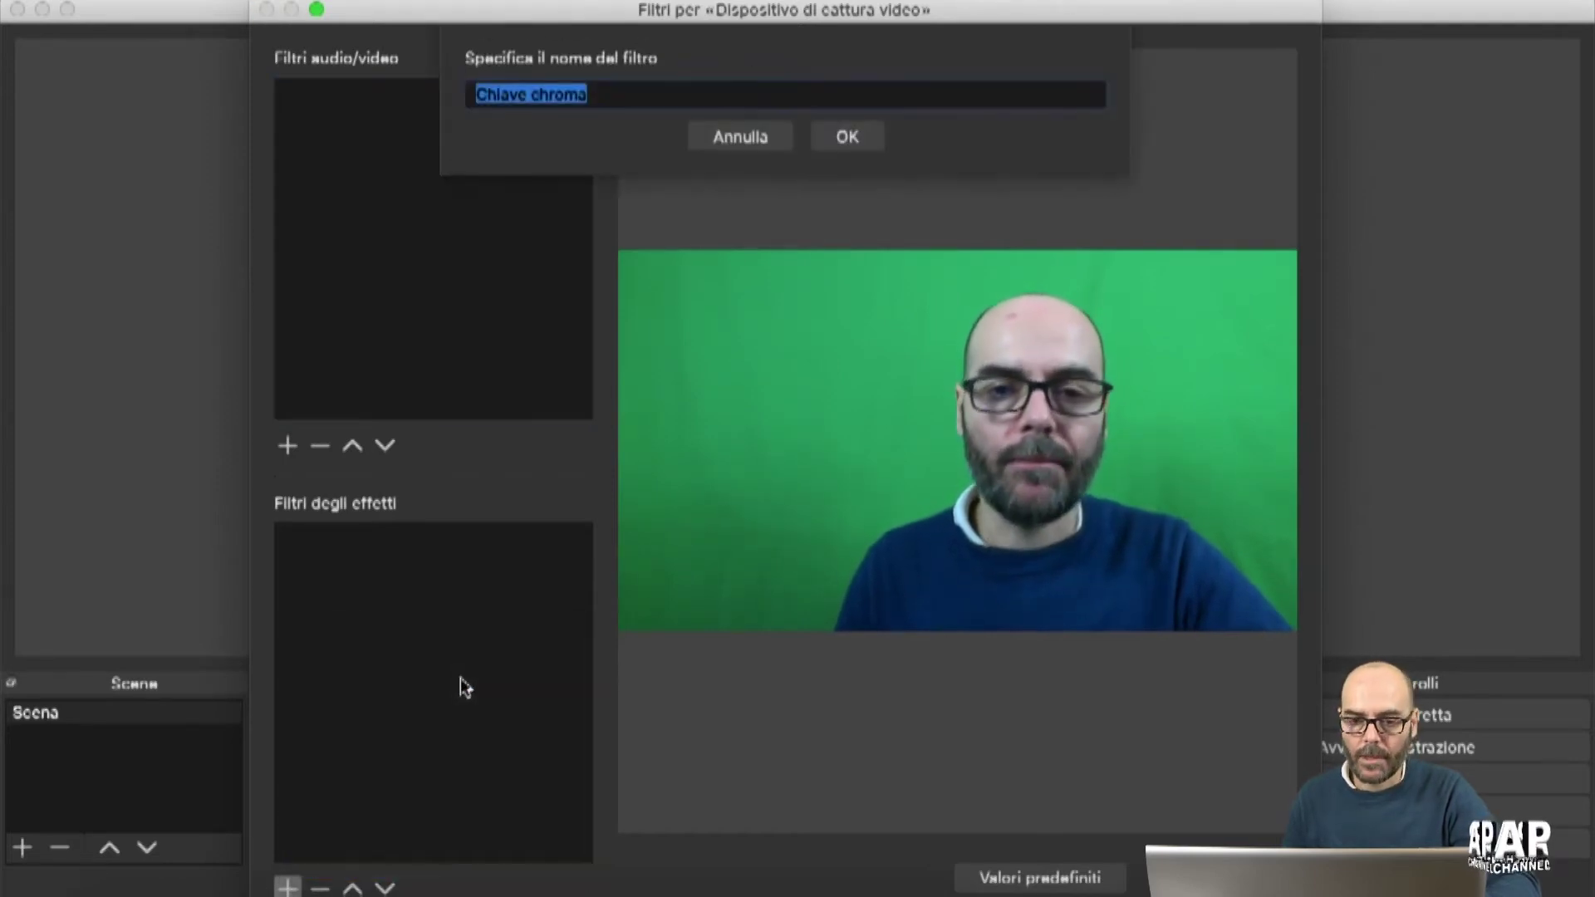
click(846, 137)
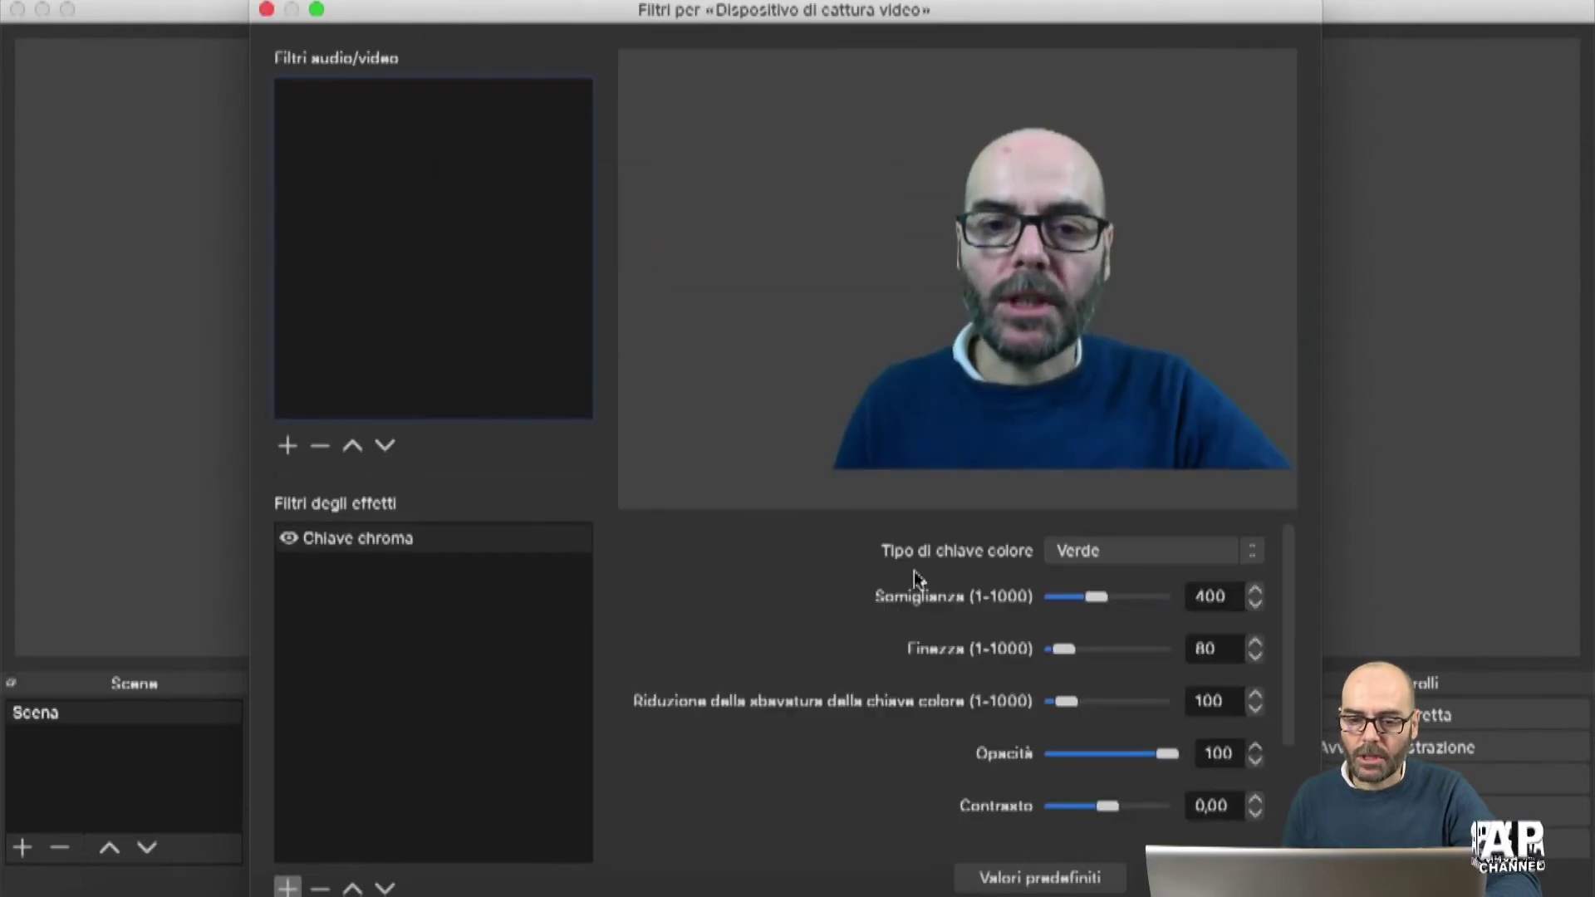
Check the available key colour types, keep green (Verde), and set the chroma key's similarity to 396
click(1254, 555)
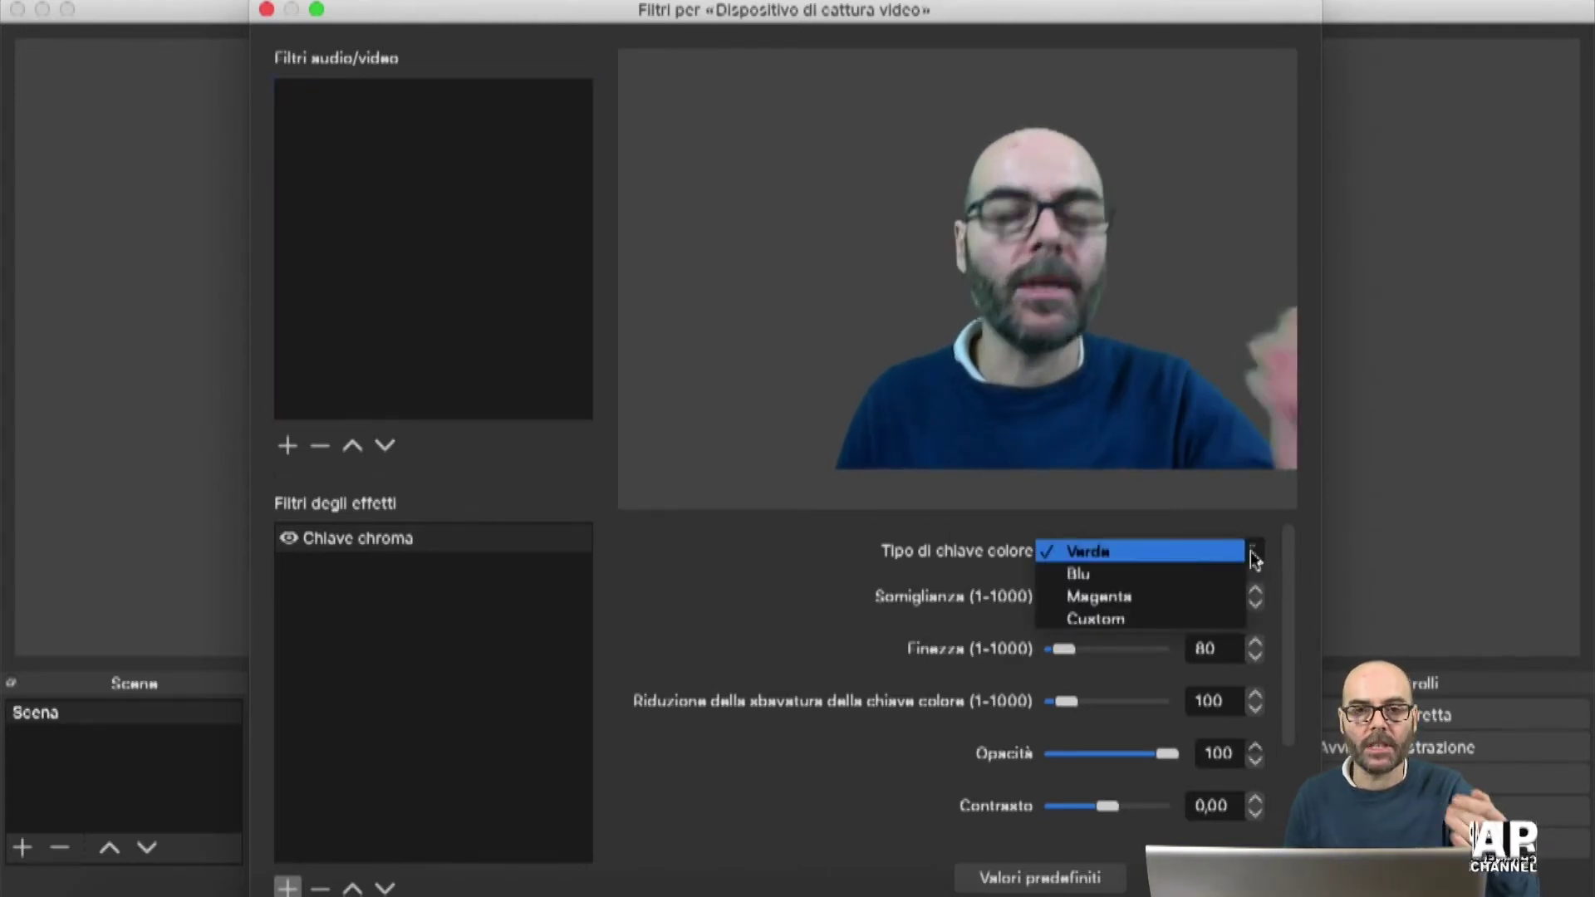
click(772, 604)
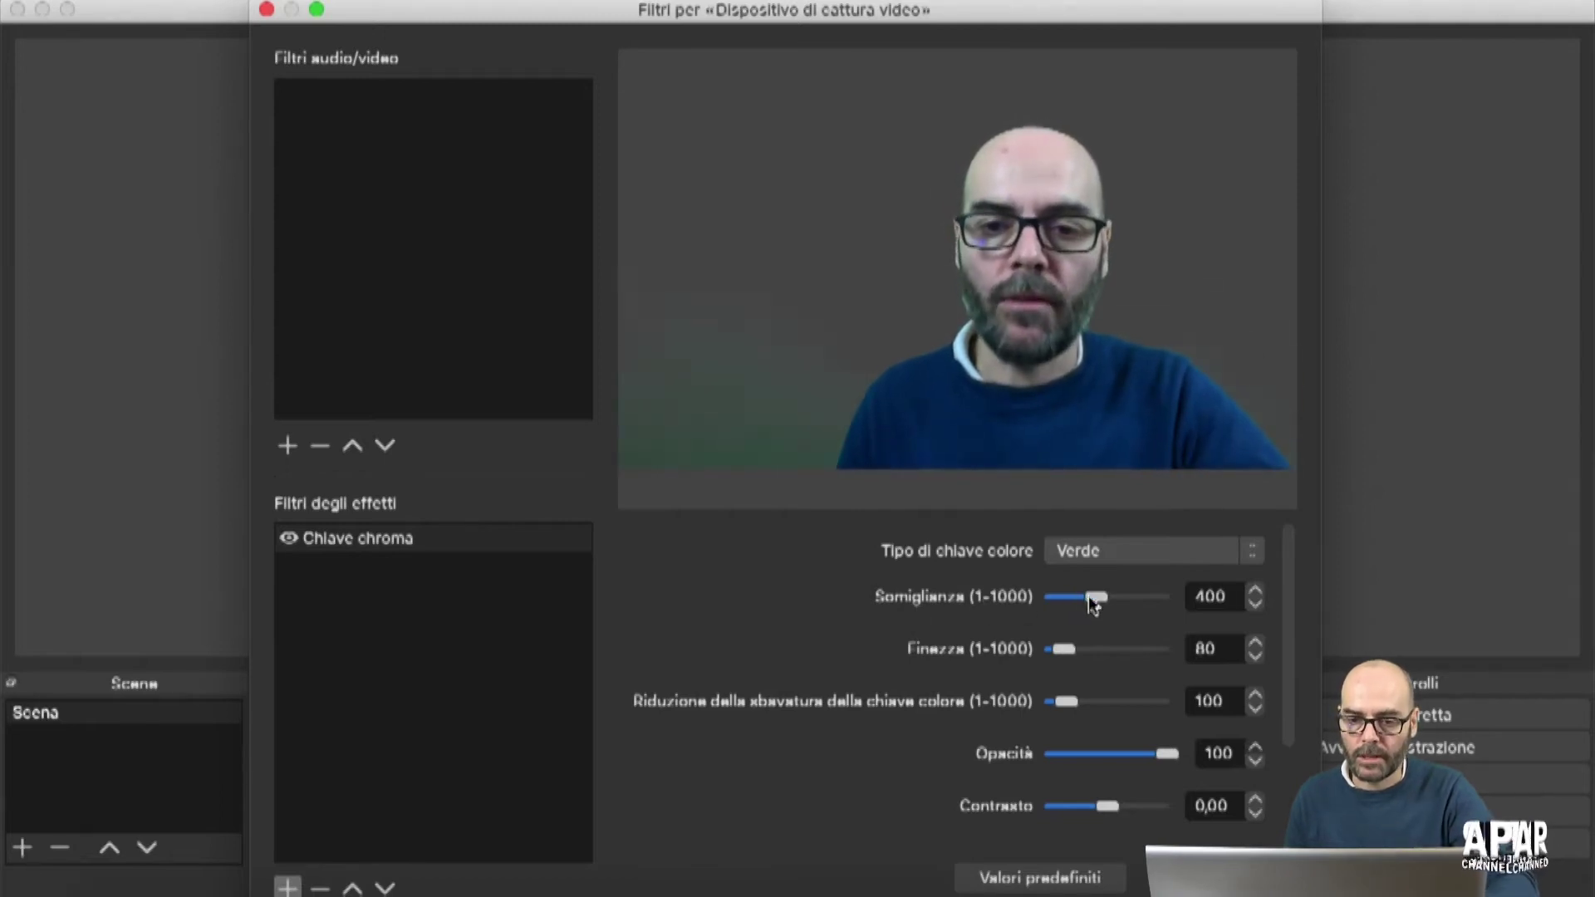
drag(1088, 597, 1040, 603)
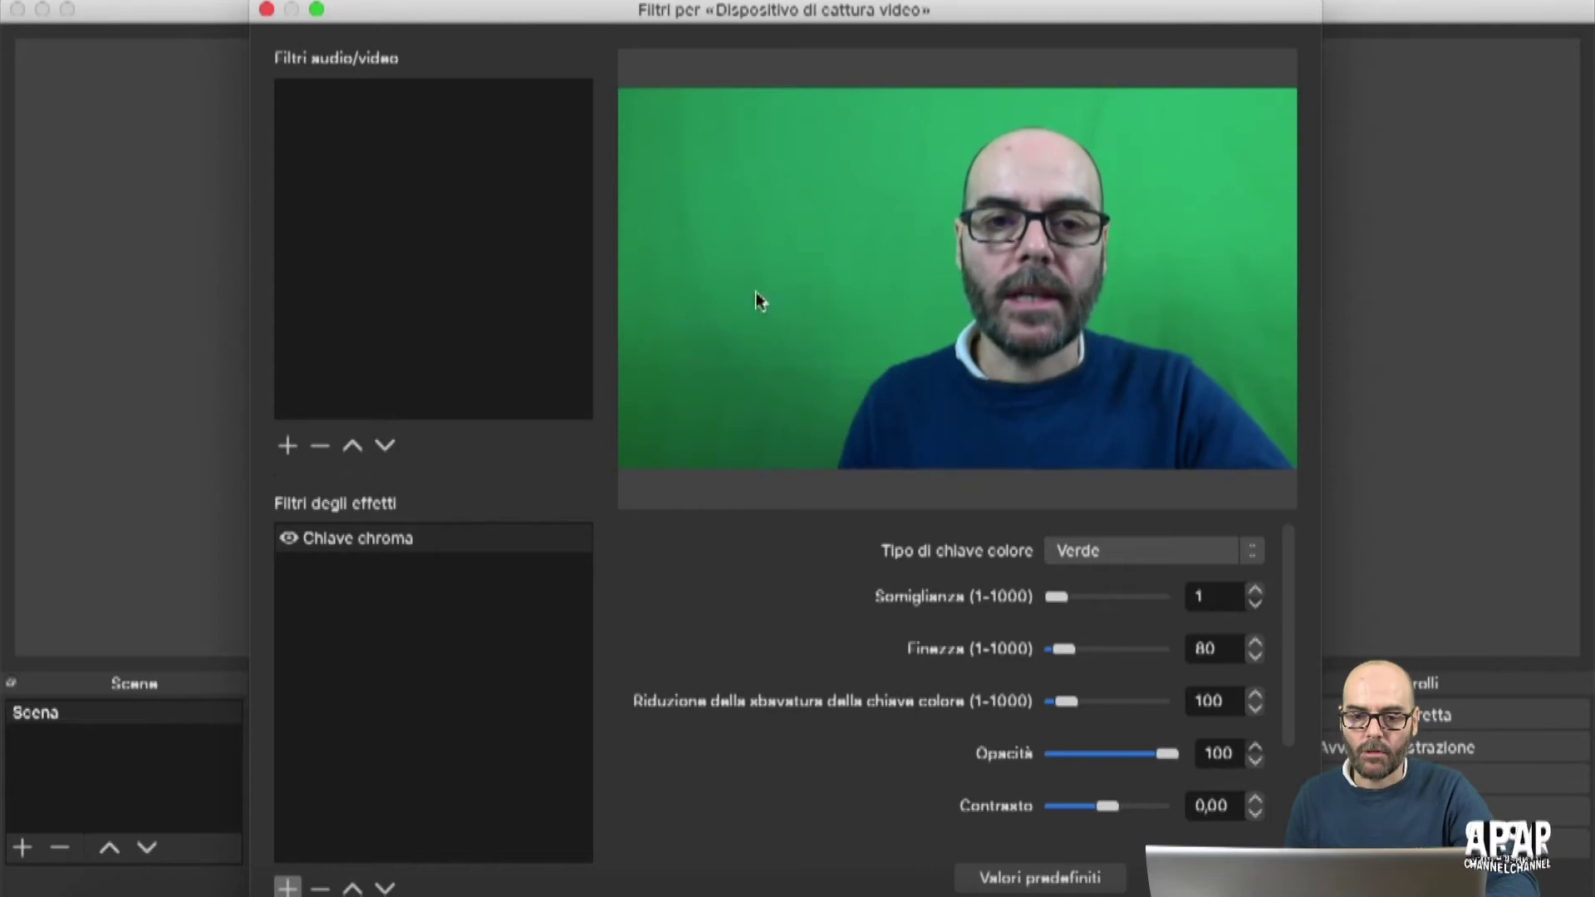
drag(1052, 597, 1098, 611)
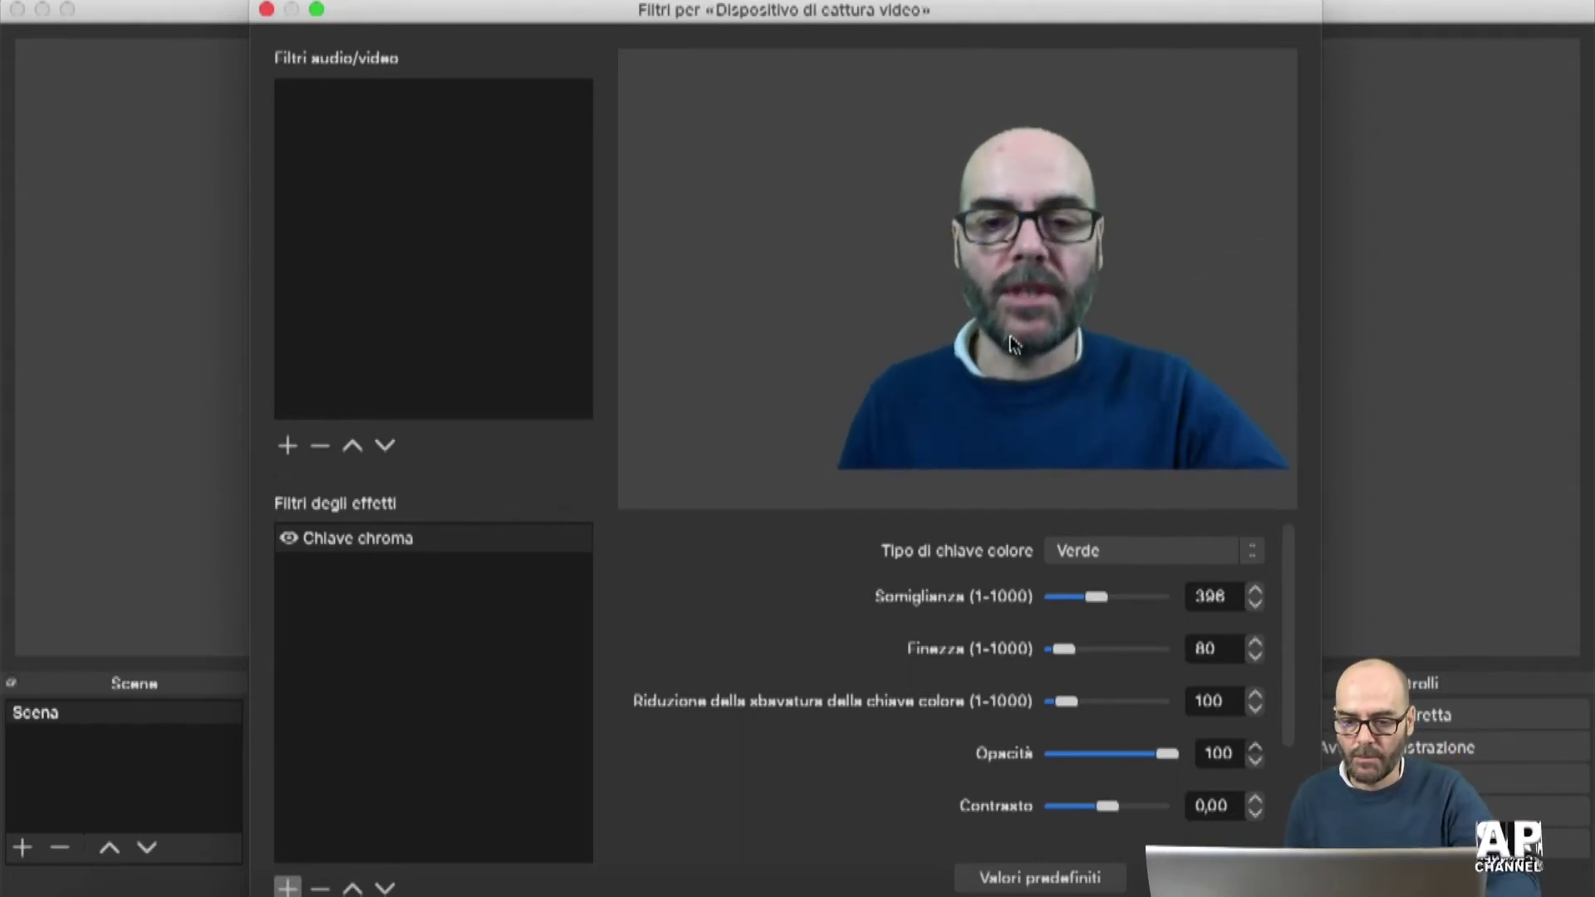
Set the chroma key's smoothness to 1, and try out spill reduction and opacity, leaving both at 100
mouse_move(1070, 651)
mouse_down()
mouse_move(1107, 656)
mouse_move(1049, 651)
mouse_up()
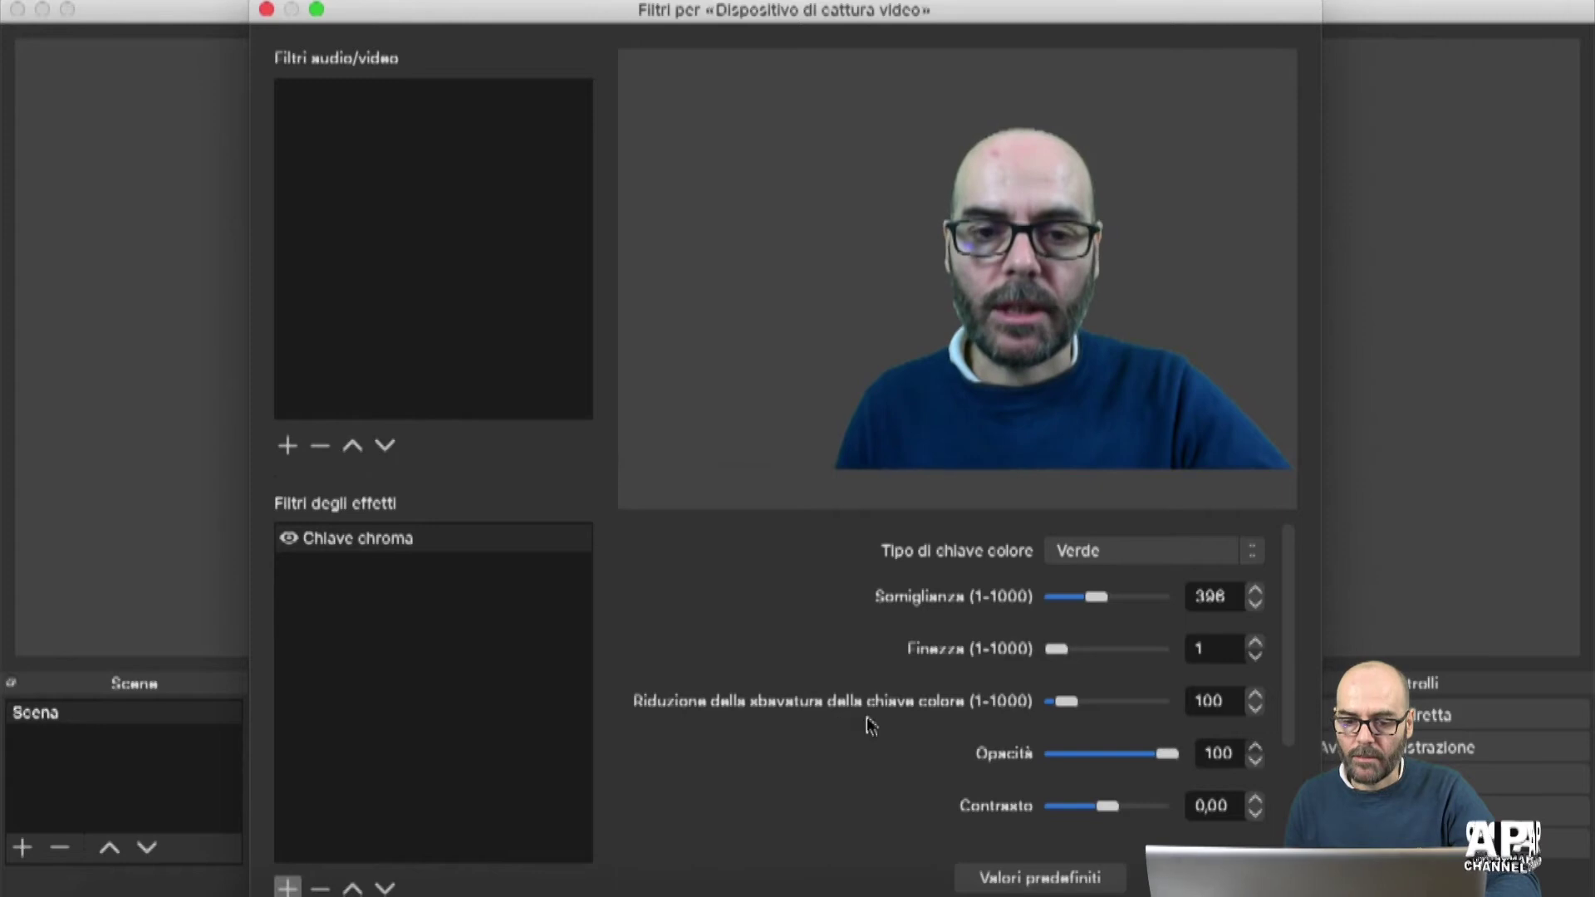
mouse_move(1066, 703)
mouse_down()
mouse_move(1095, 703)
mouse_move(1067, 703)
mouse_up()
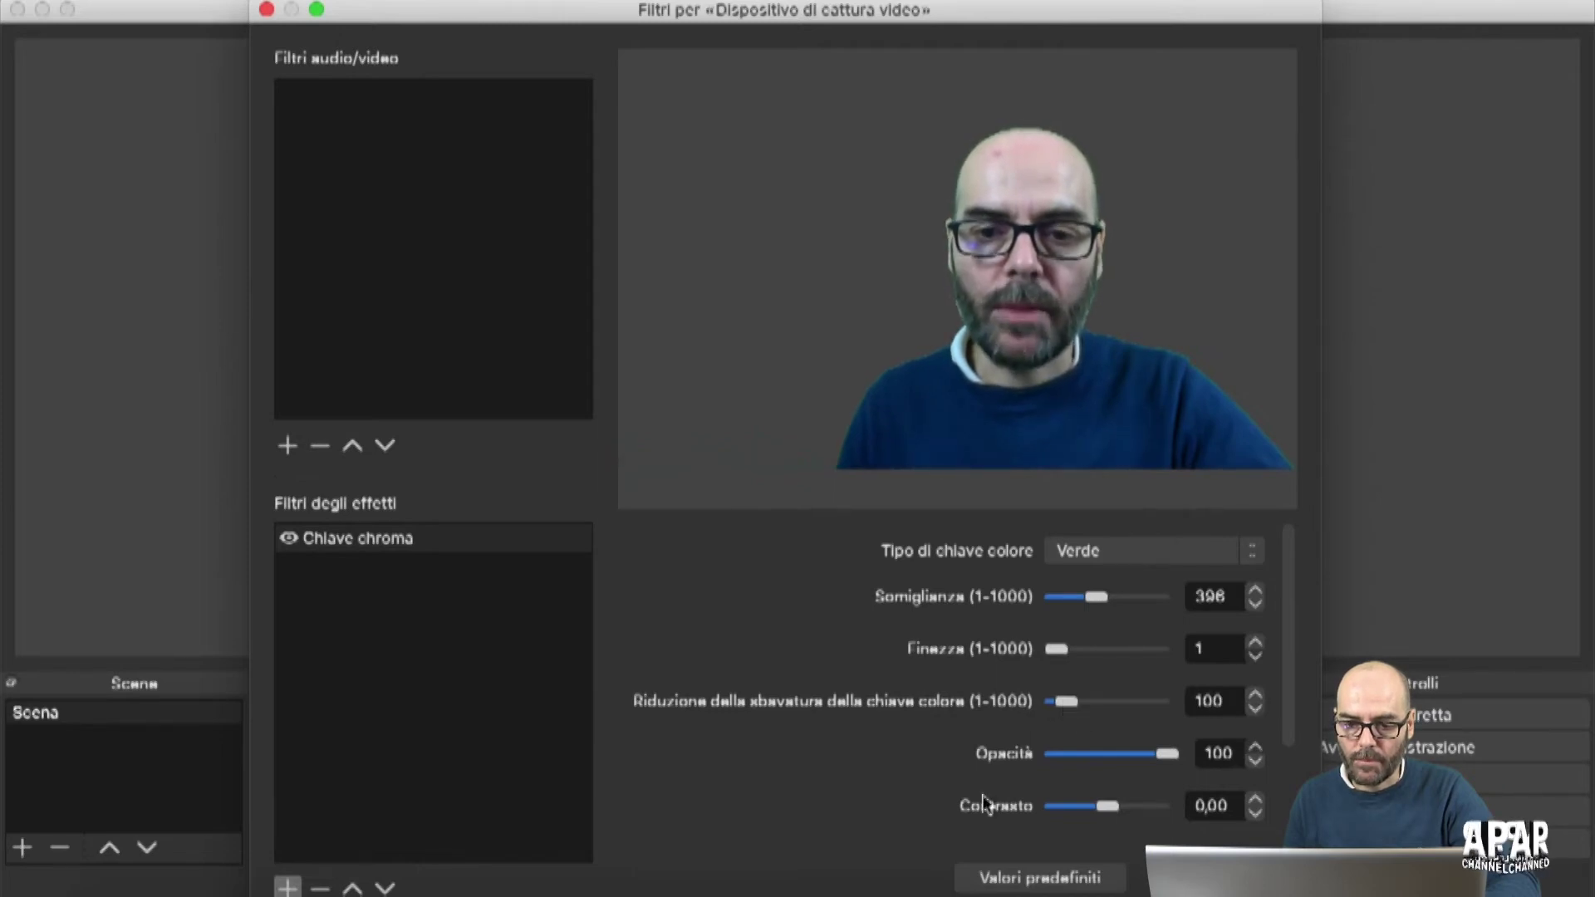
drag(1163, 755, 1204, 764)
Try out the chroma key's contrast, set it back to 0,00, and close the filter window
mouse_move(1111, 807)
mouse_down()
mouse_move(988, 810)
mouse_move(1167, 810)
mouse_move(1107, 815)
mouse_up()
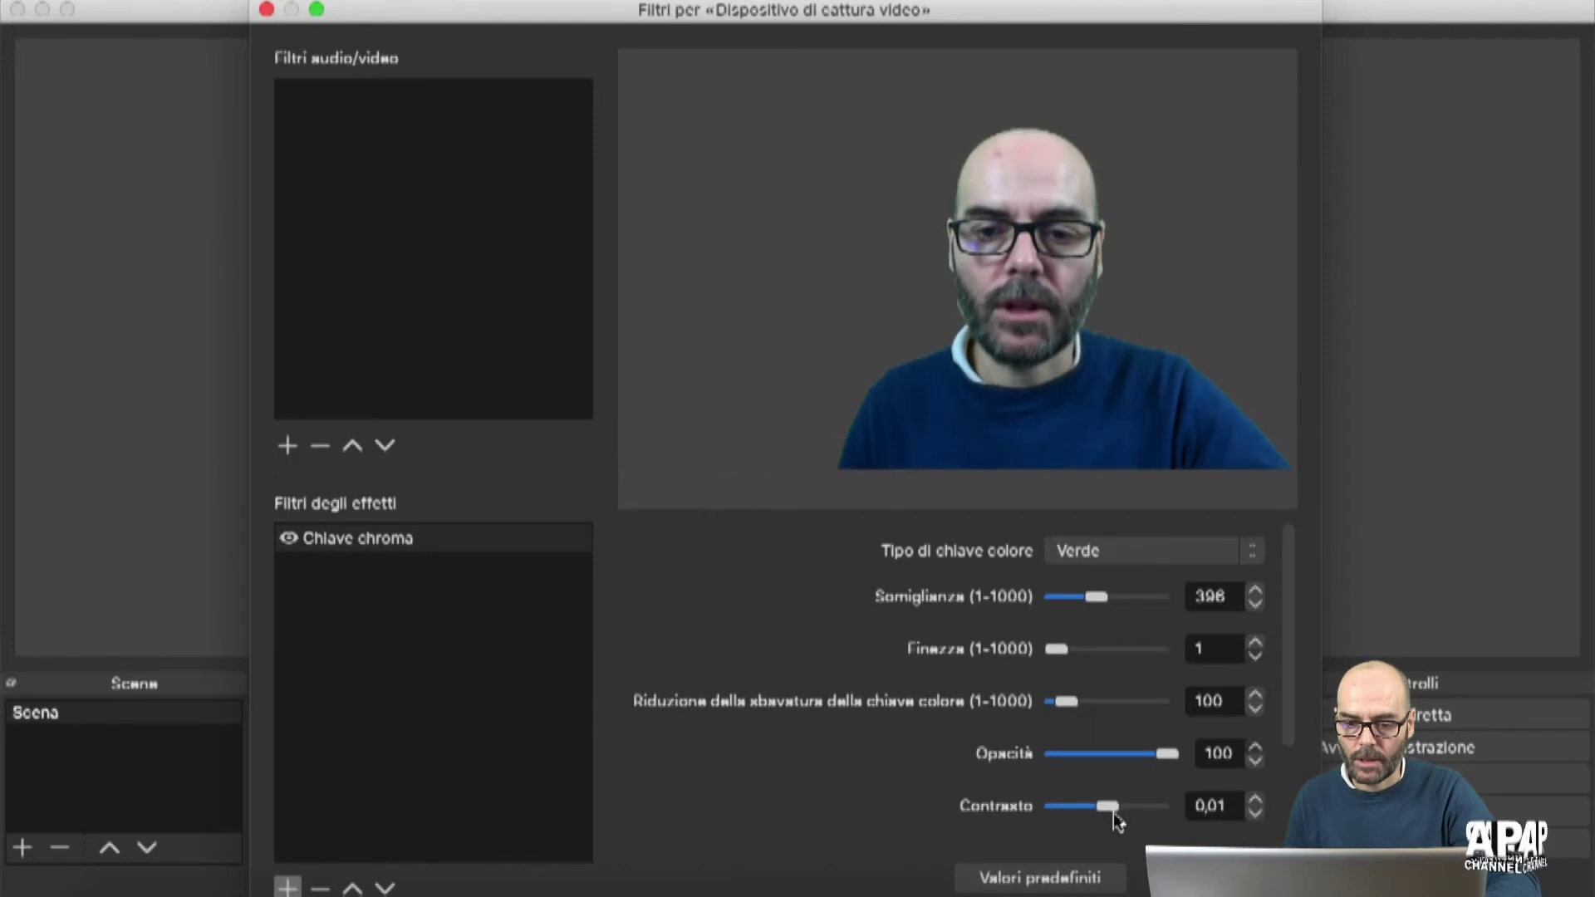
click(1211, 806)
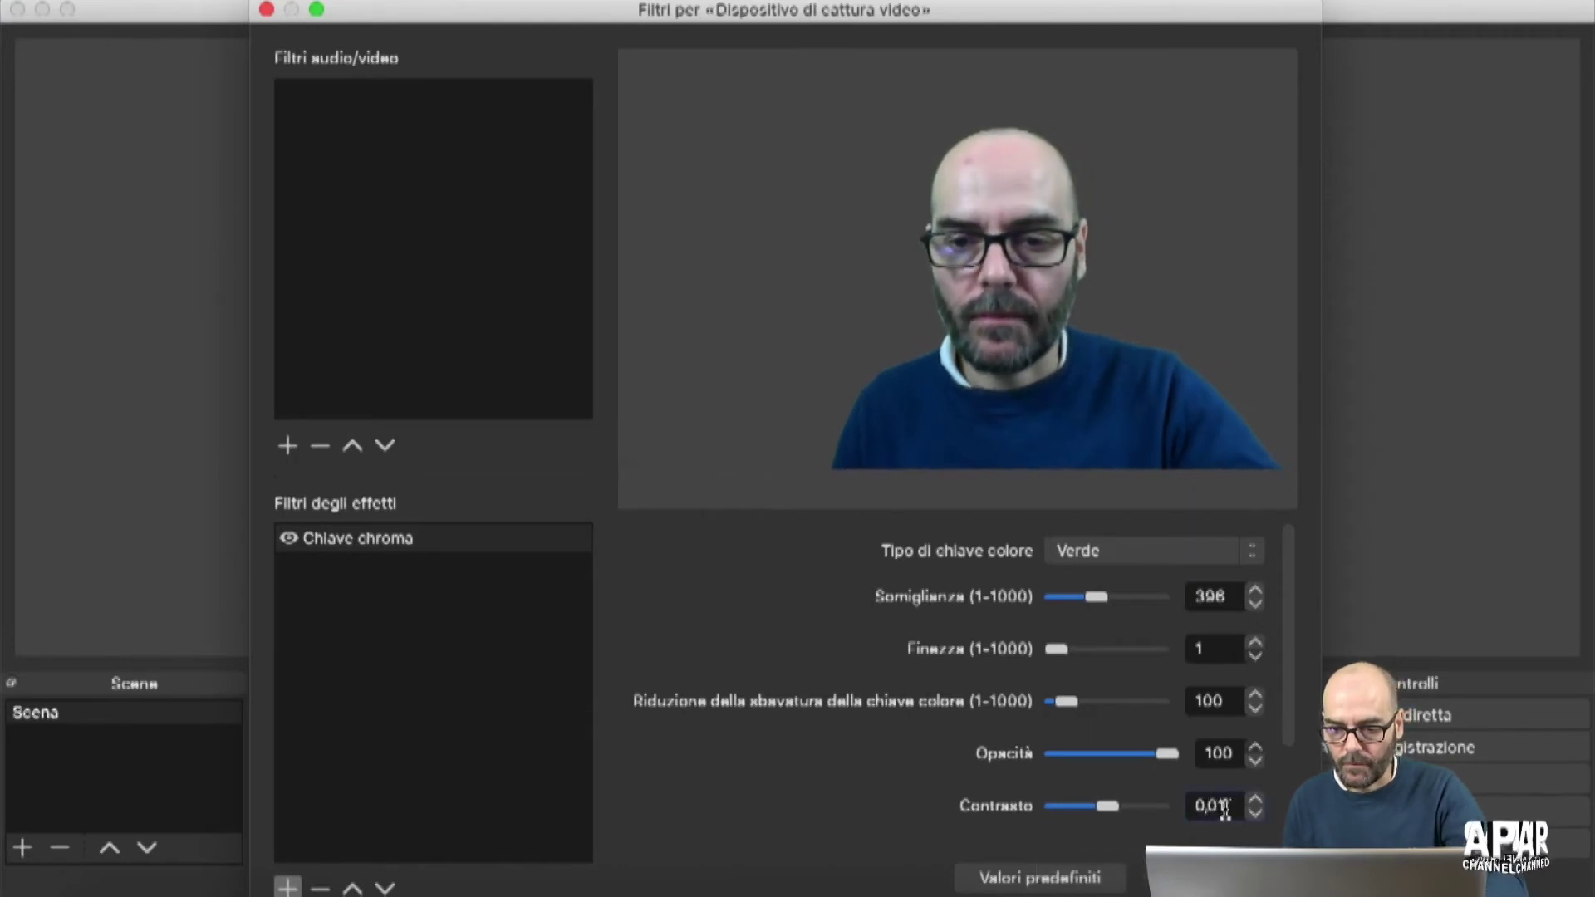
key(Down)
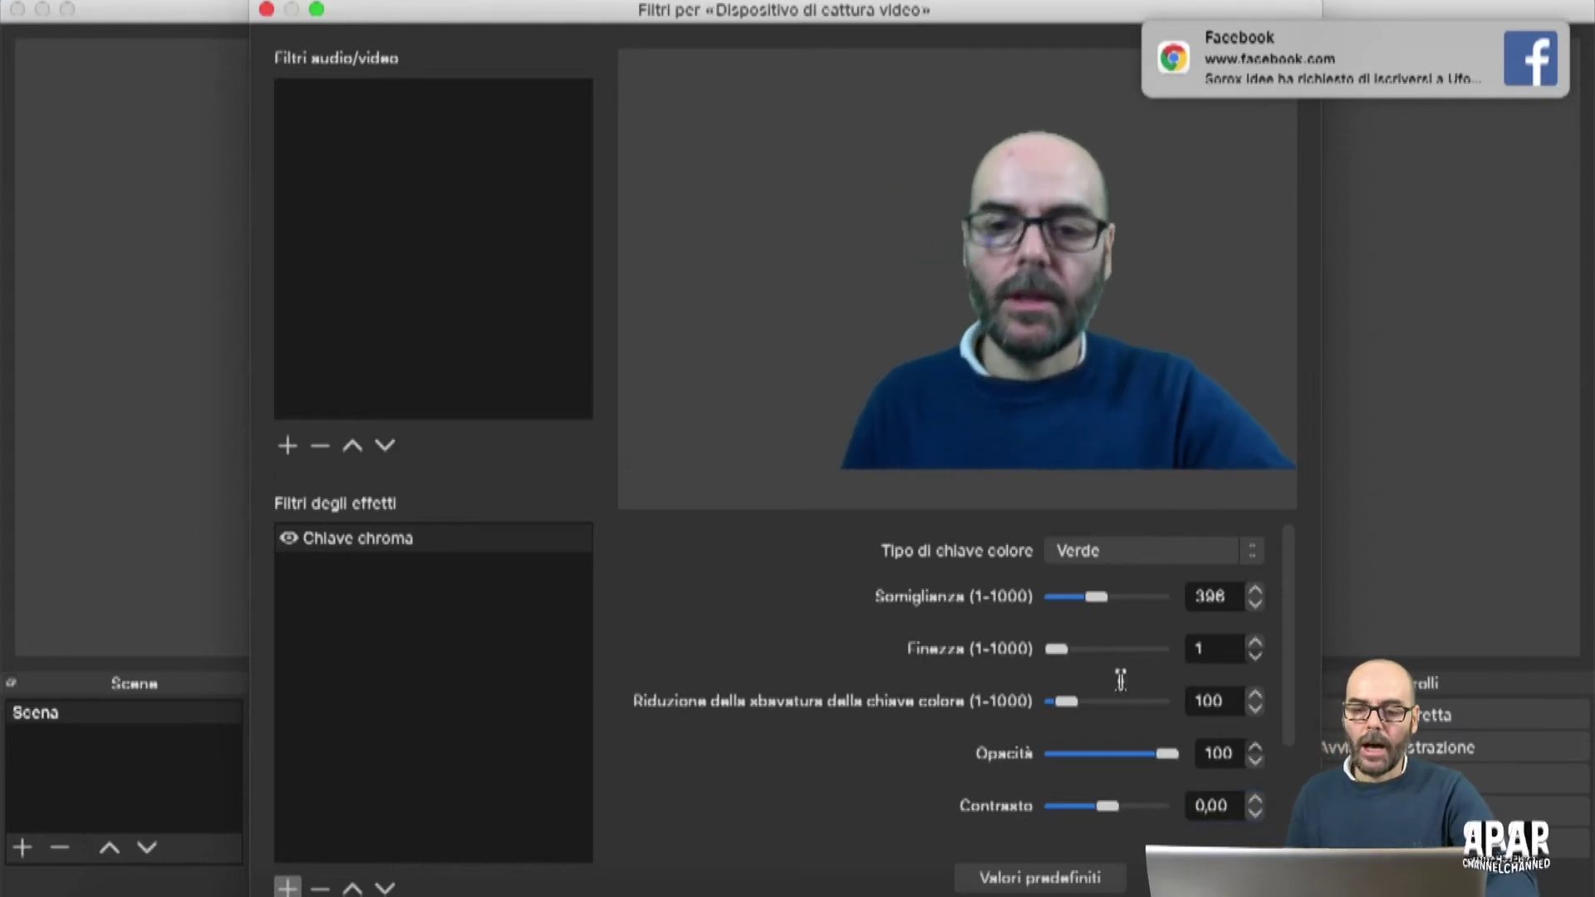
key(Escape)
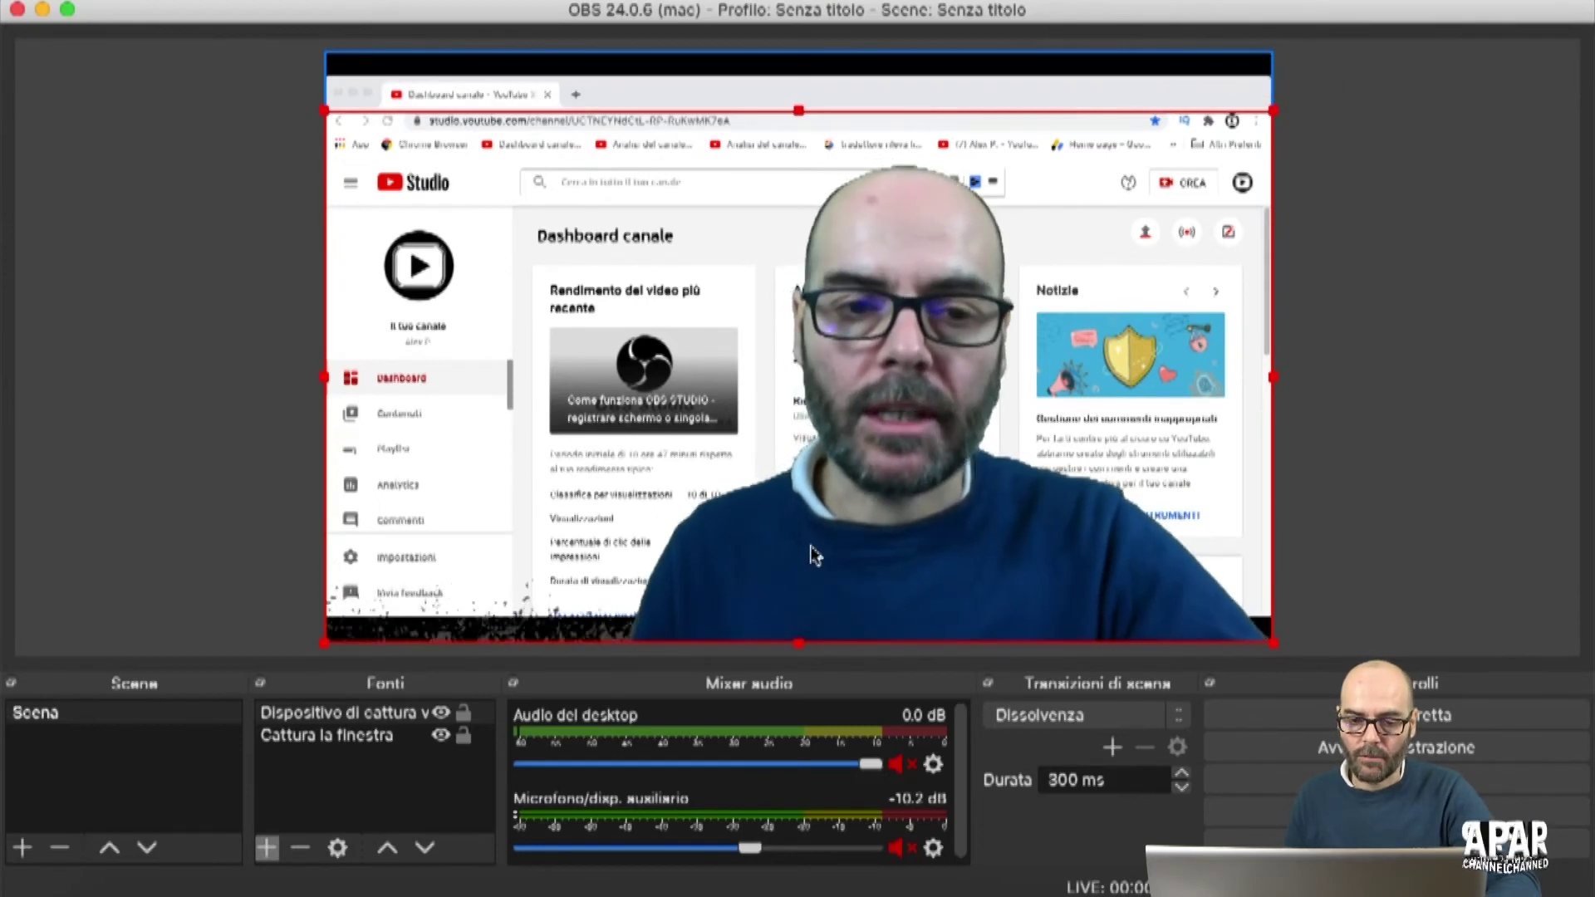
Reopen the video capture device's chroma key filter, keep its smoothness at 1, and fine-tune the similarity to clean up the keyed background
right_click(813, 552)
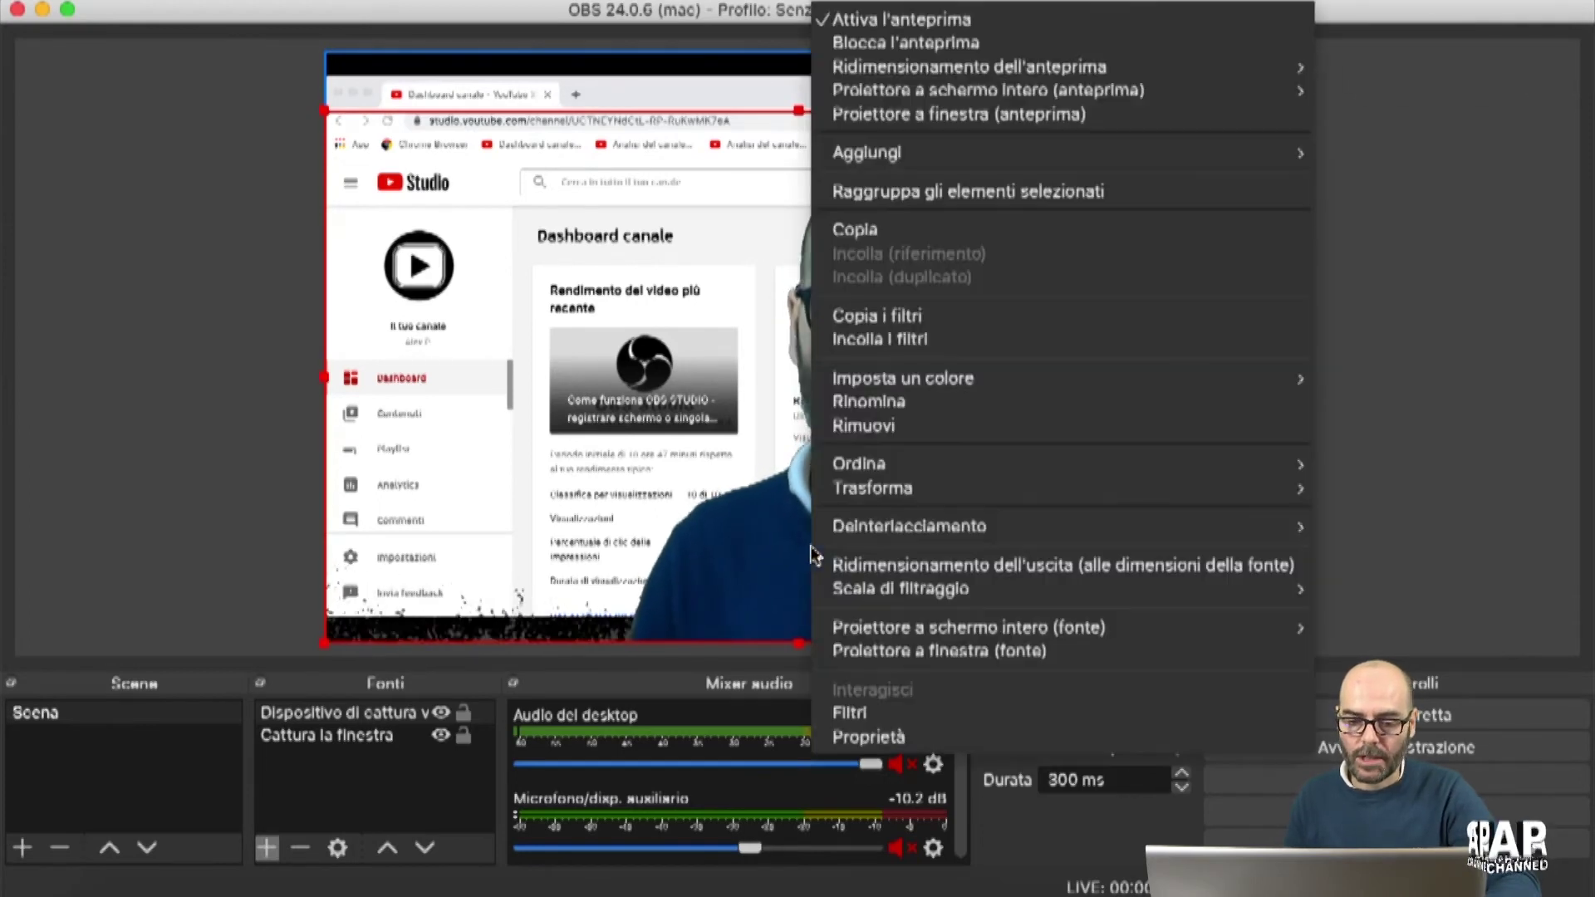
click(893, 712)
click(384, 545)
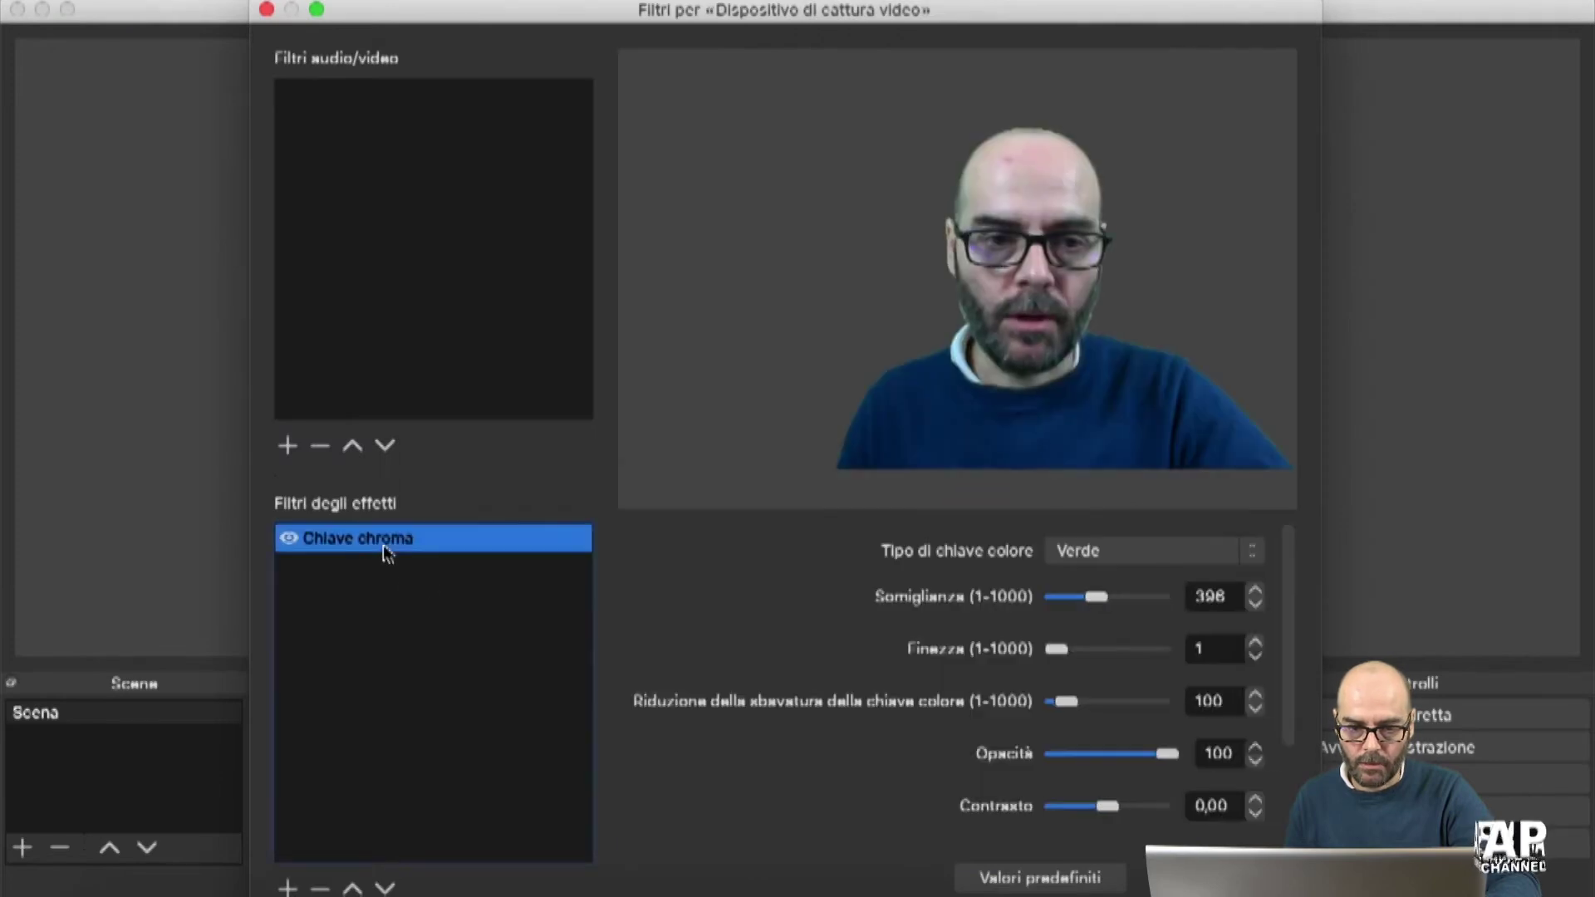
drag(1070, 658, 1015, 655)
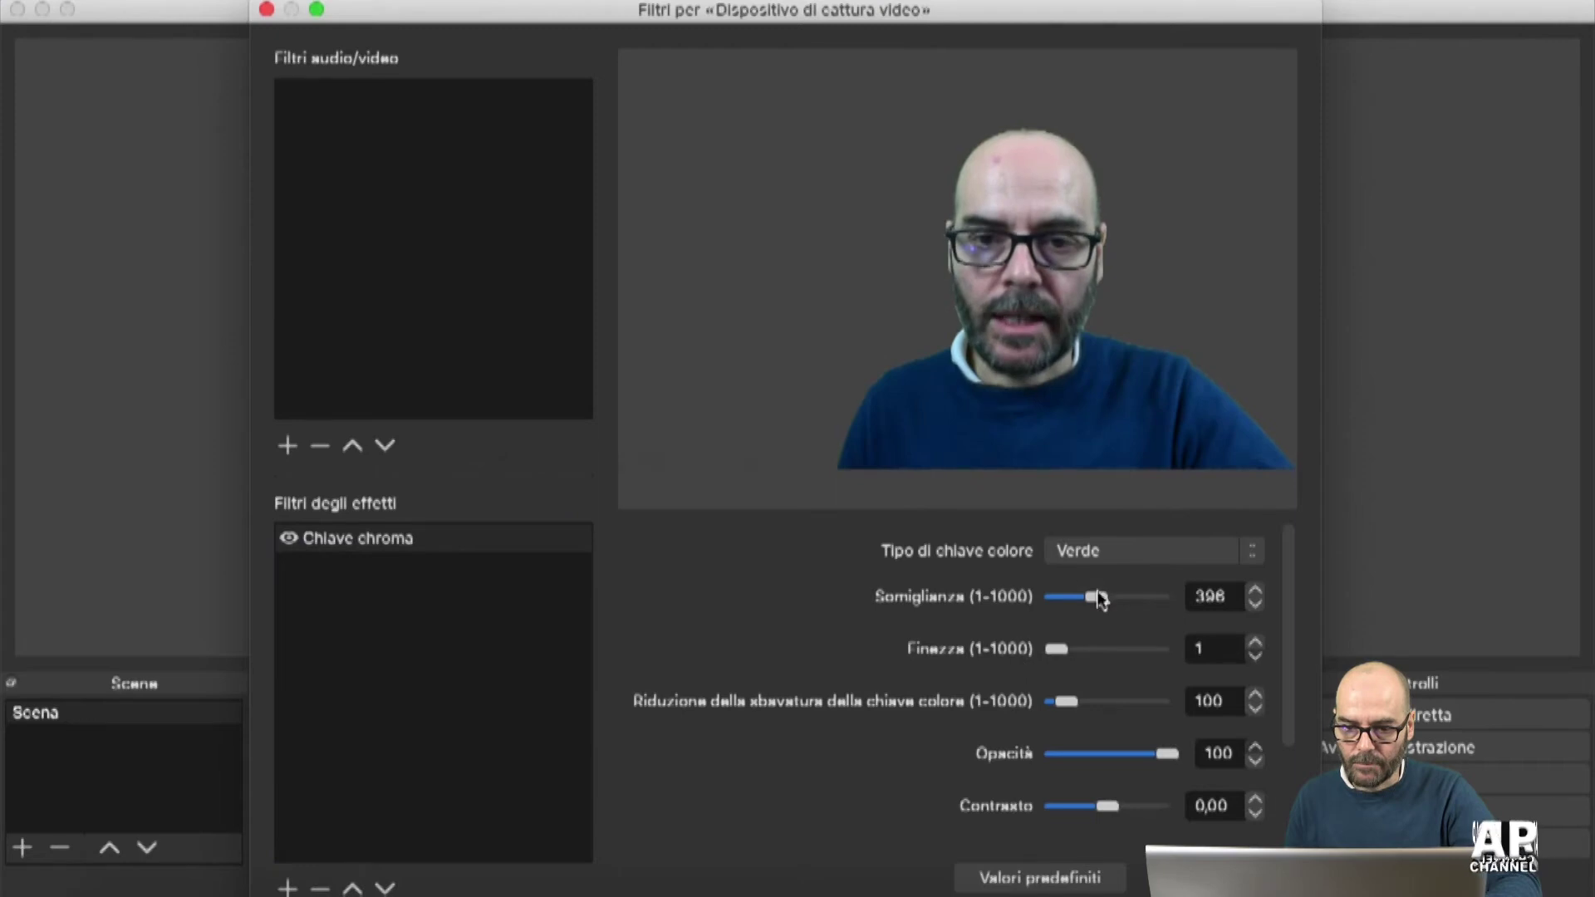
drag(1107, 599, 1098, 597)
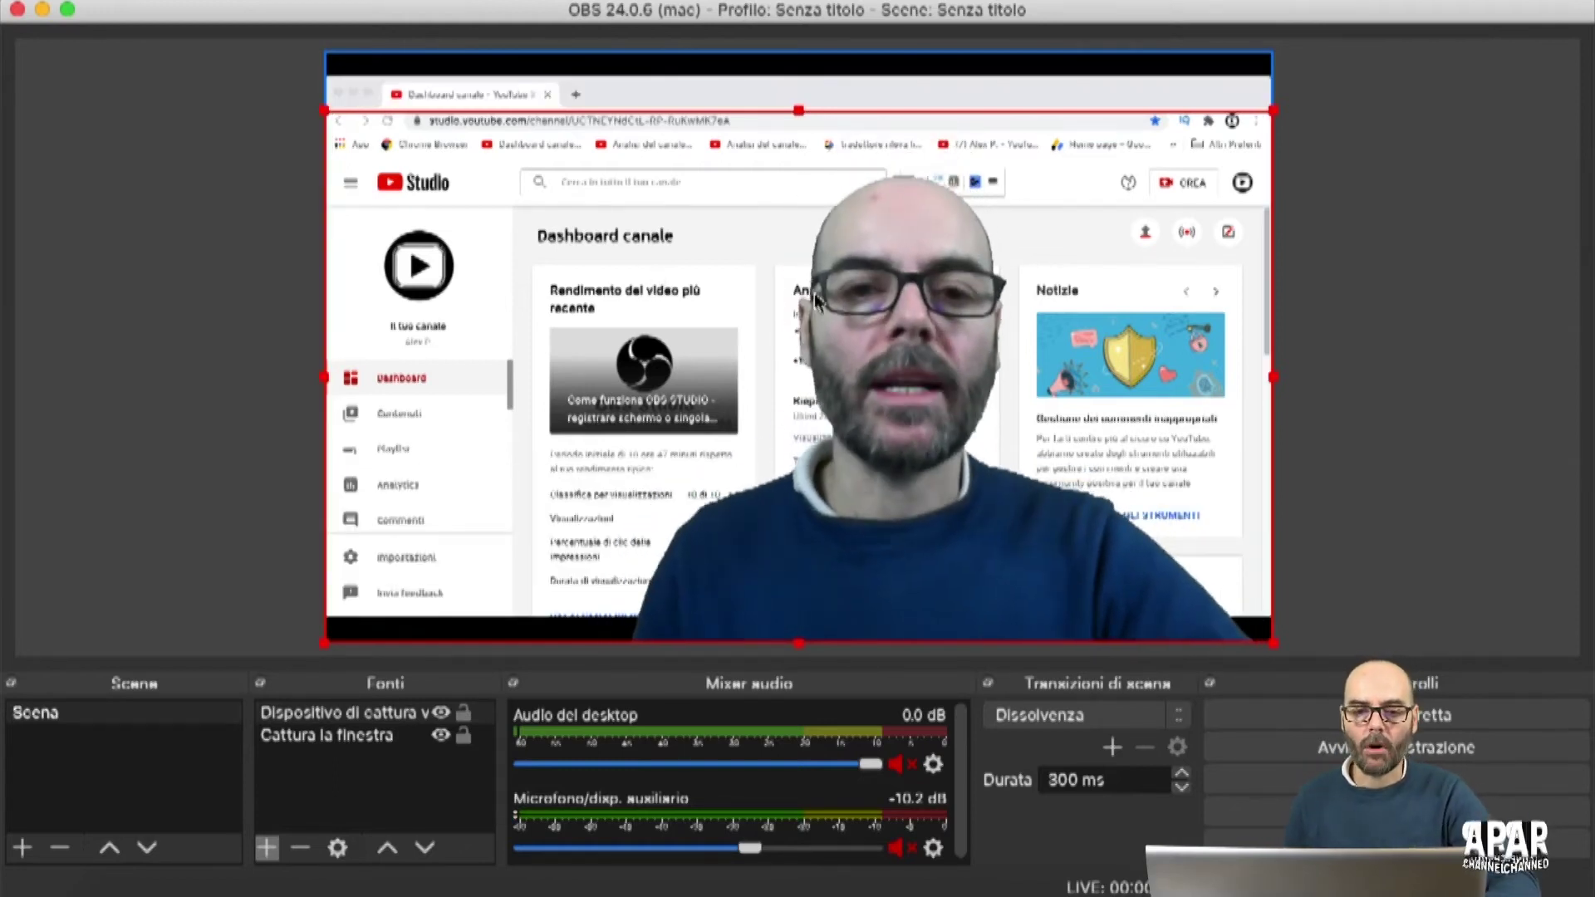
Shrink the webcam overlay to under a third of its width, keeping it in the lower-right corner of the captured browser window
click(1324, 313)
click(904, 491)
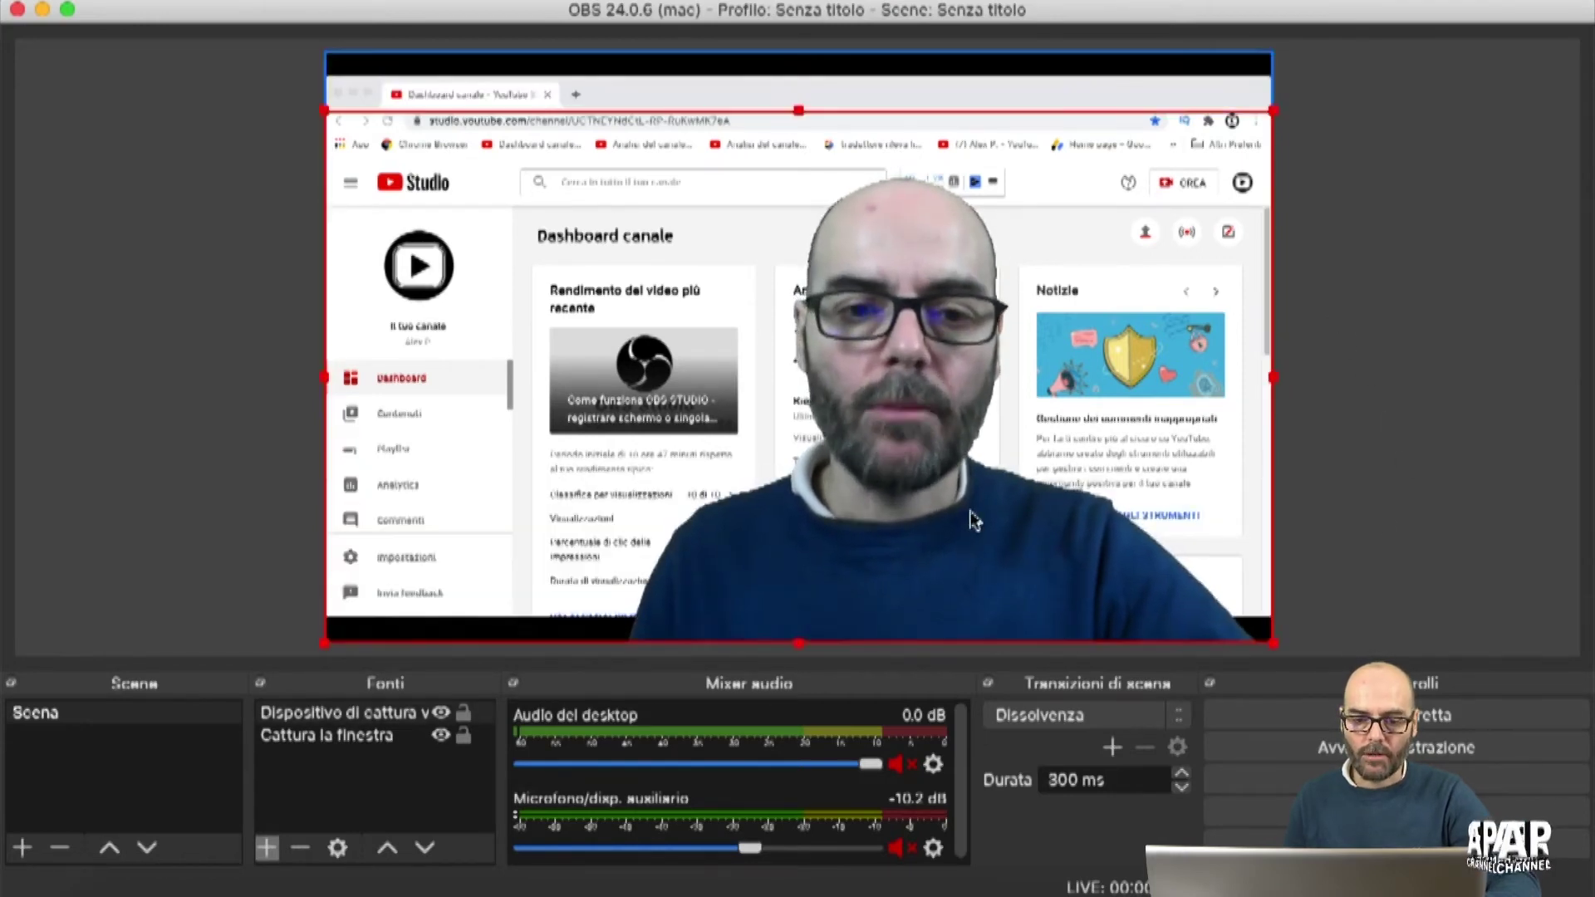
drag(324, 109, 1030, 490)
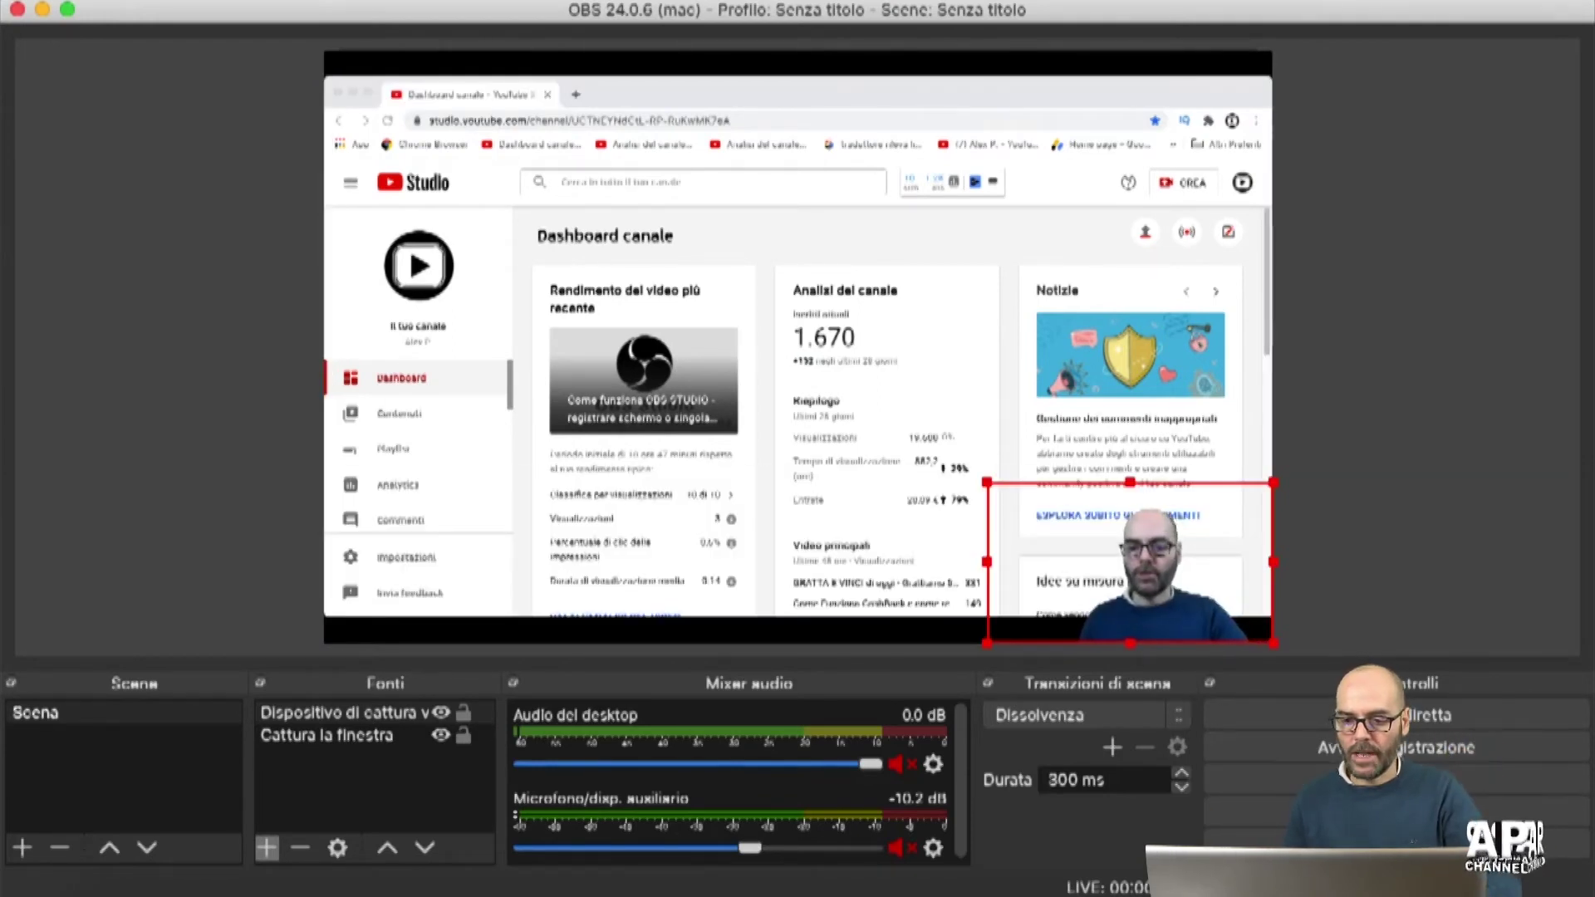
Start a recording of the composed scene and stop it again
click(1397, 747)
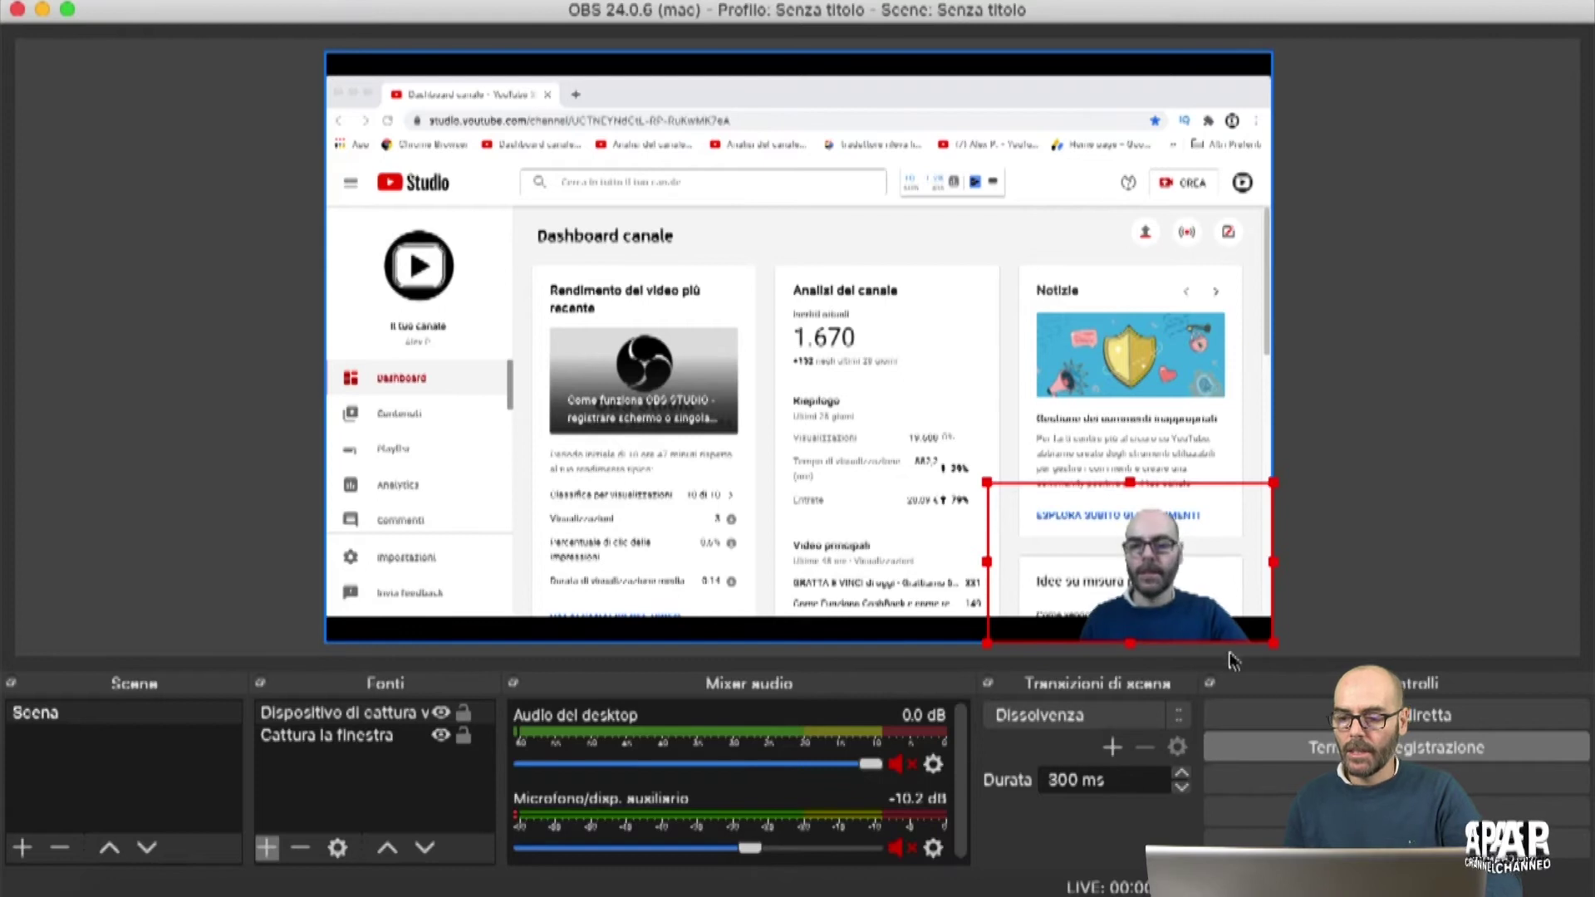
click(1291, 746)
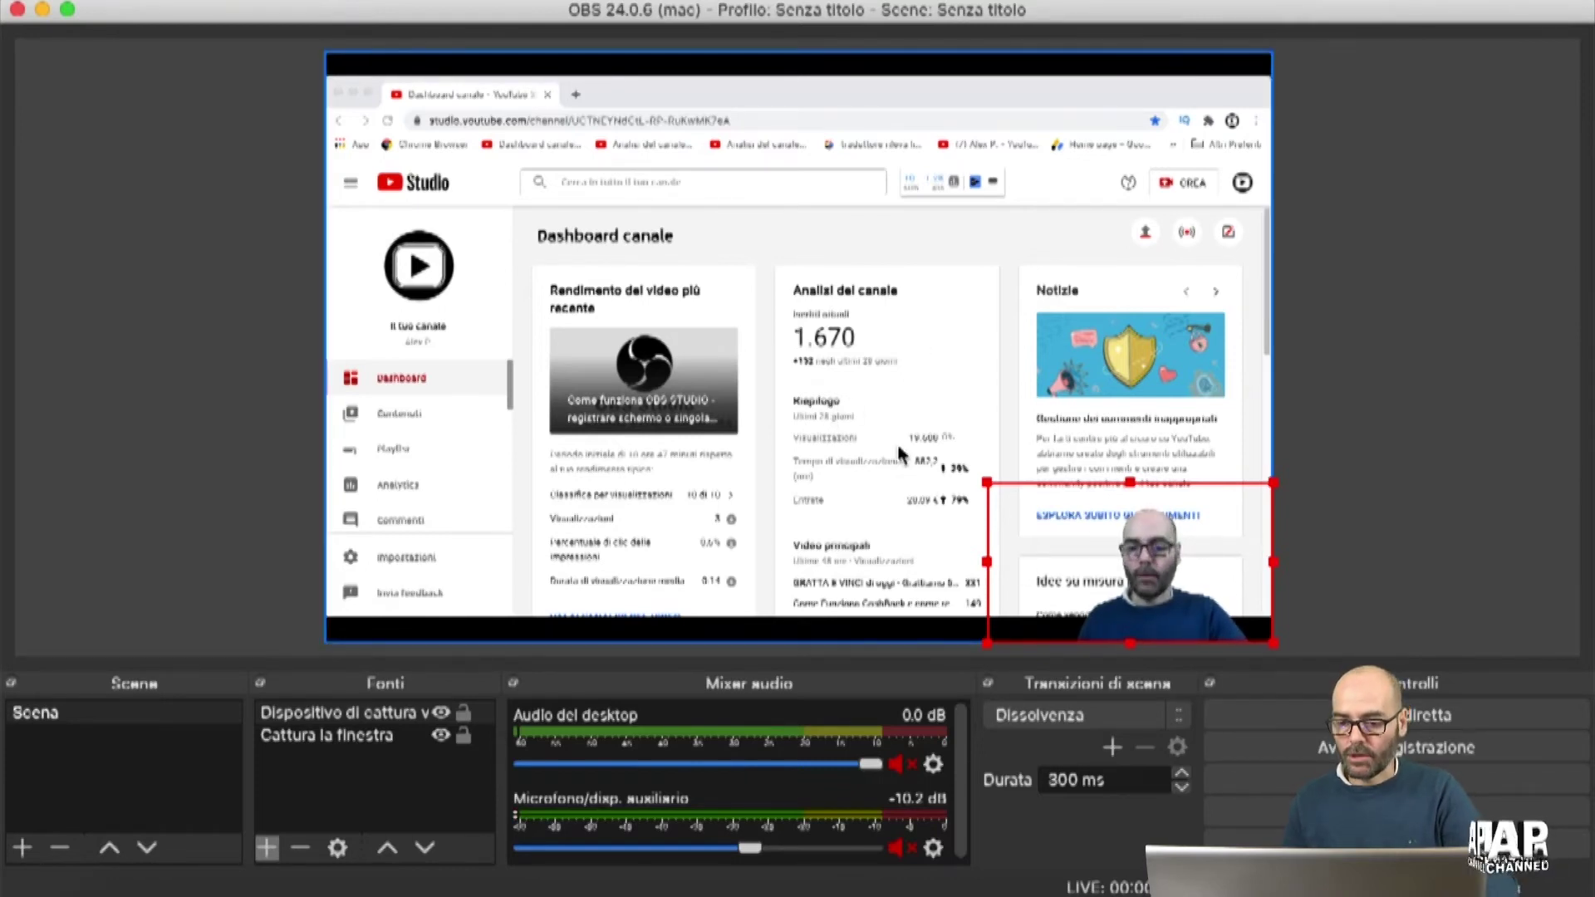
Switch to Chrome and open the live streaming page in YouTube Studio to view its stream settings
click(1091, 889)
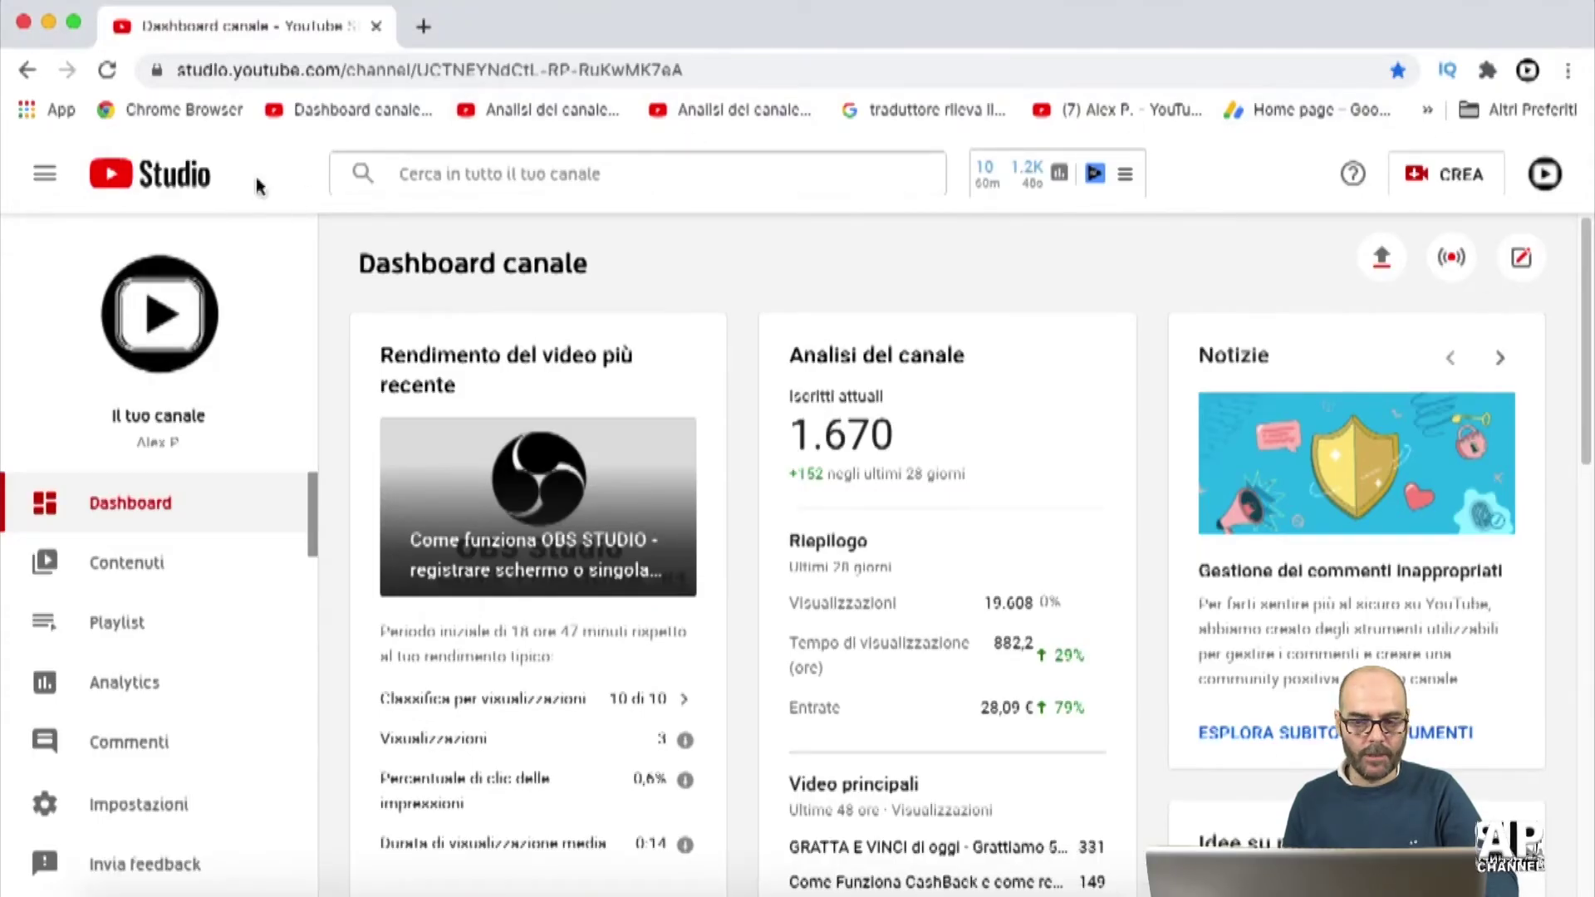
click(1463, 272)
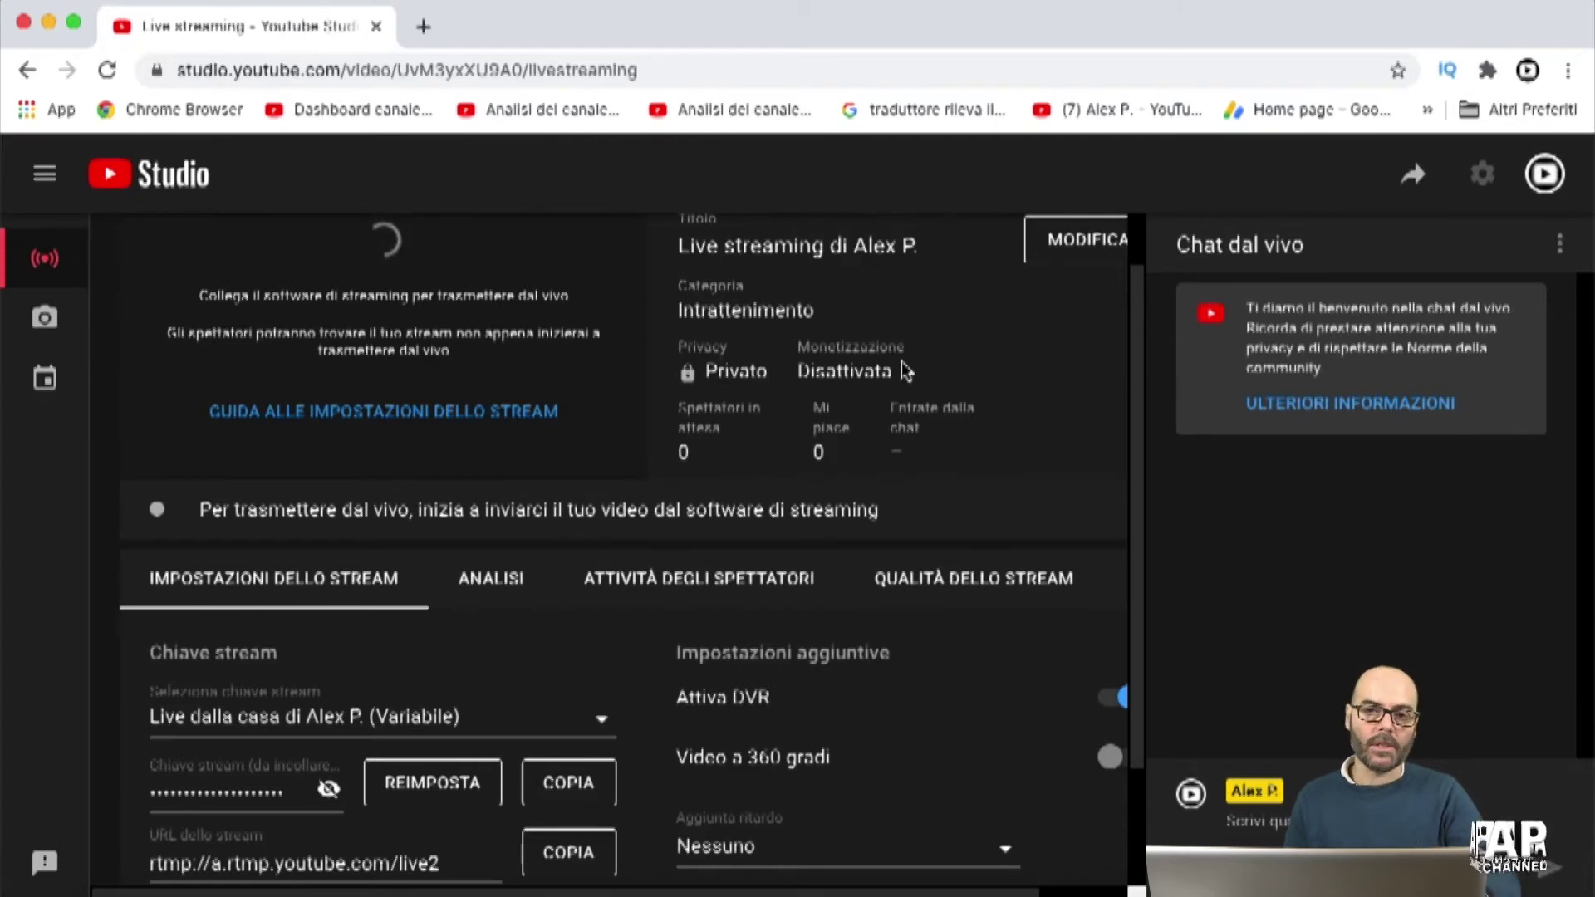
scroll(637, 511, up, 1)
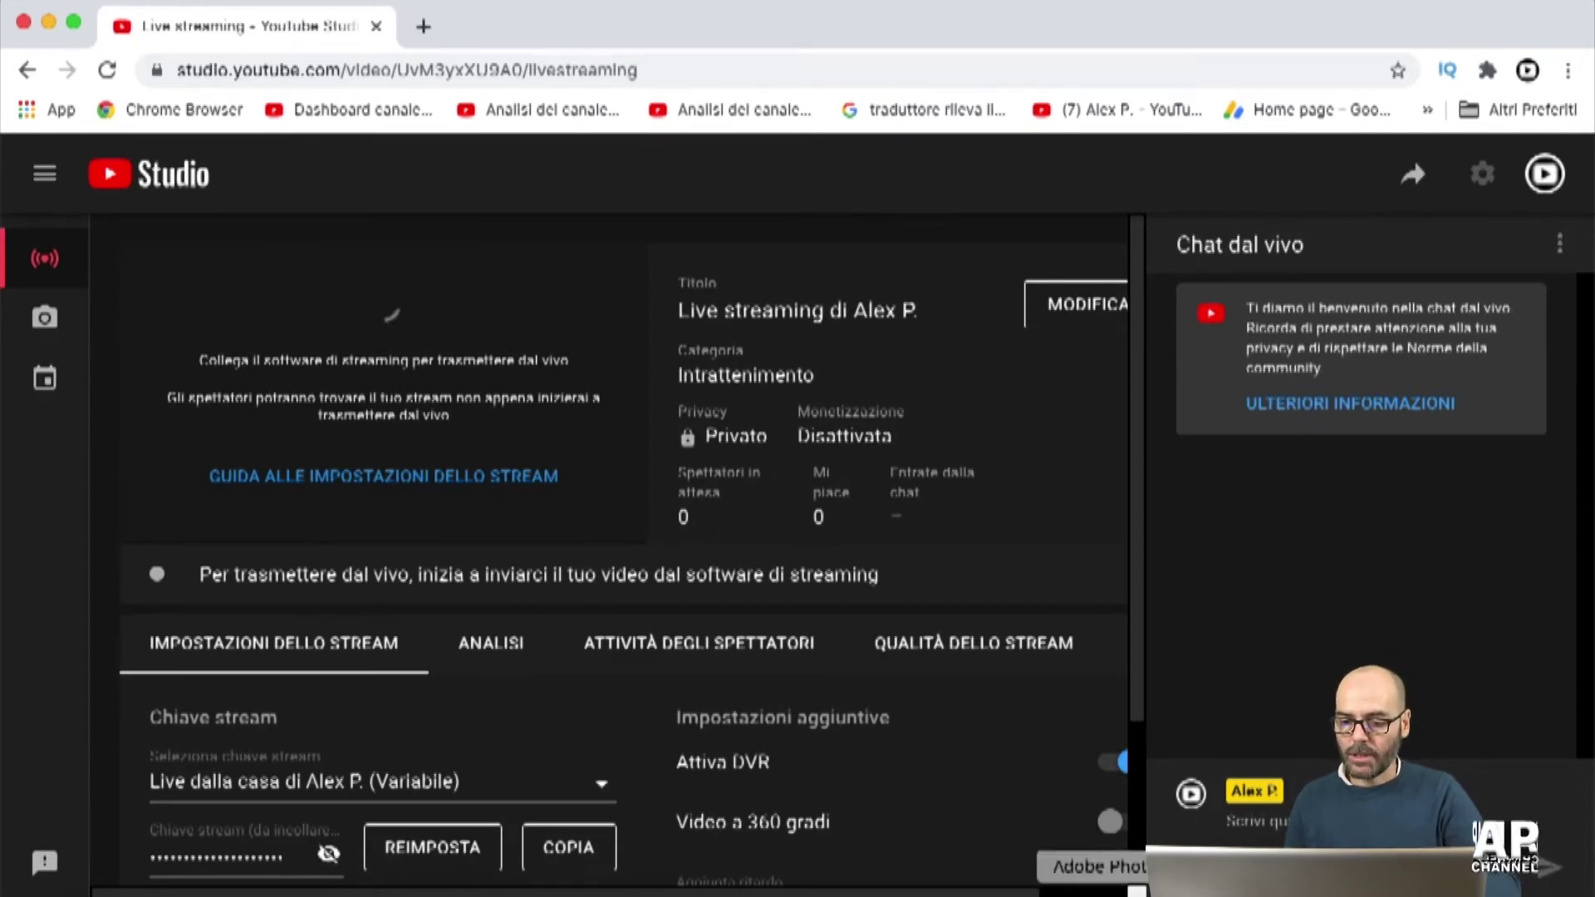
Return to OBS, examine the streaming service, server and stream key settings, and close the settings
click(1163, 882)
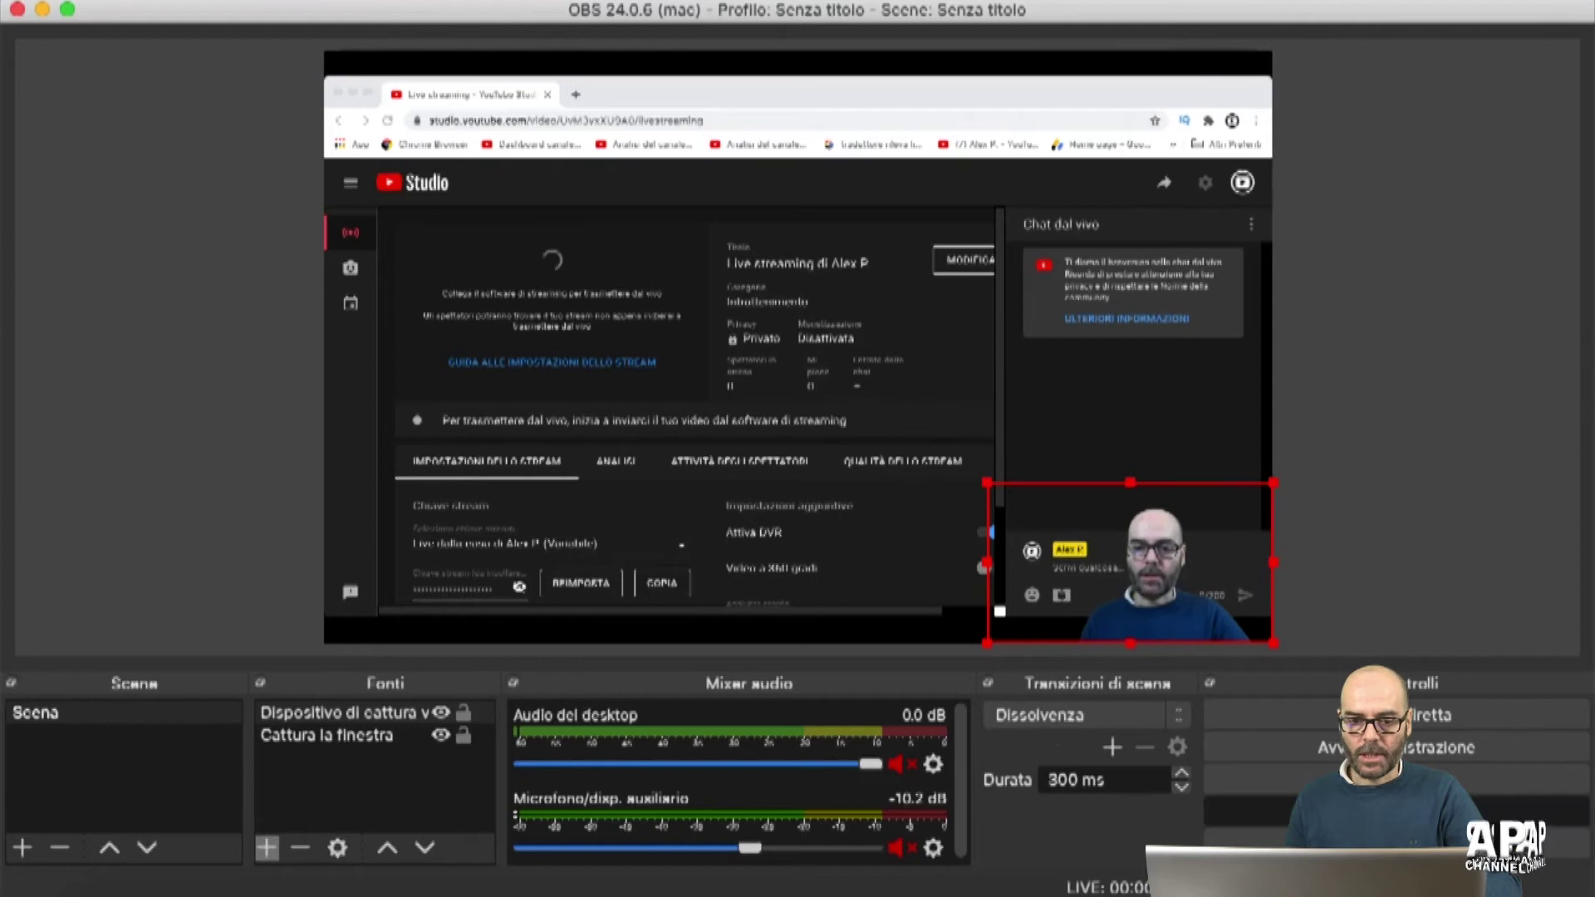
click(1396, 811)
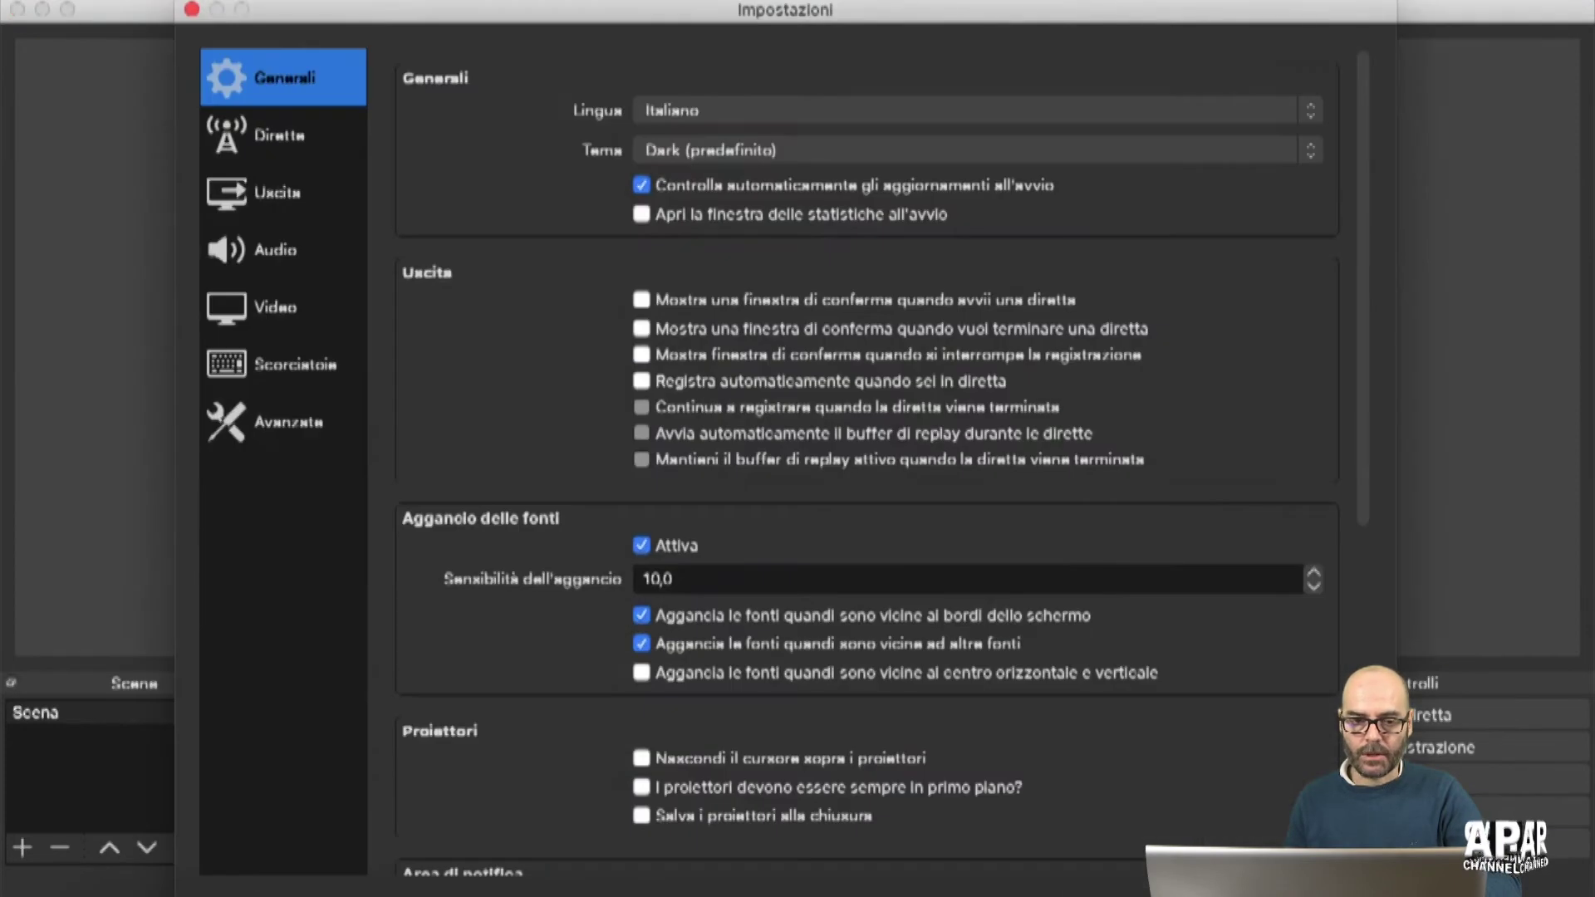
click(278, 145)
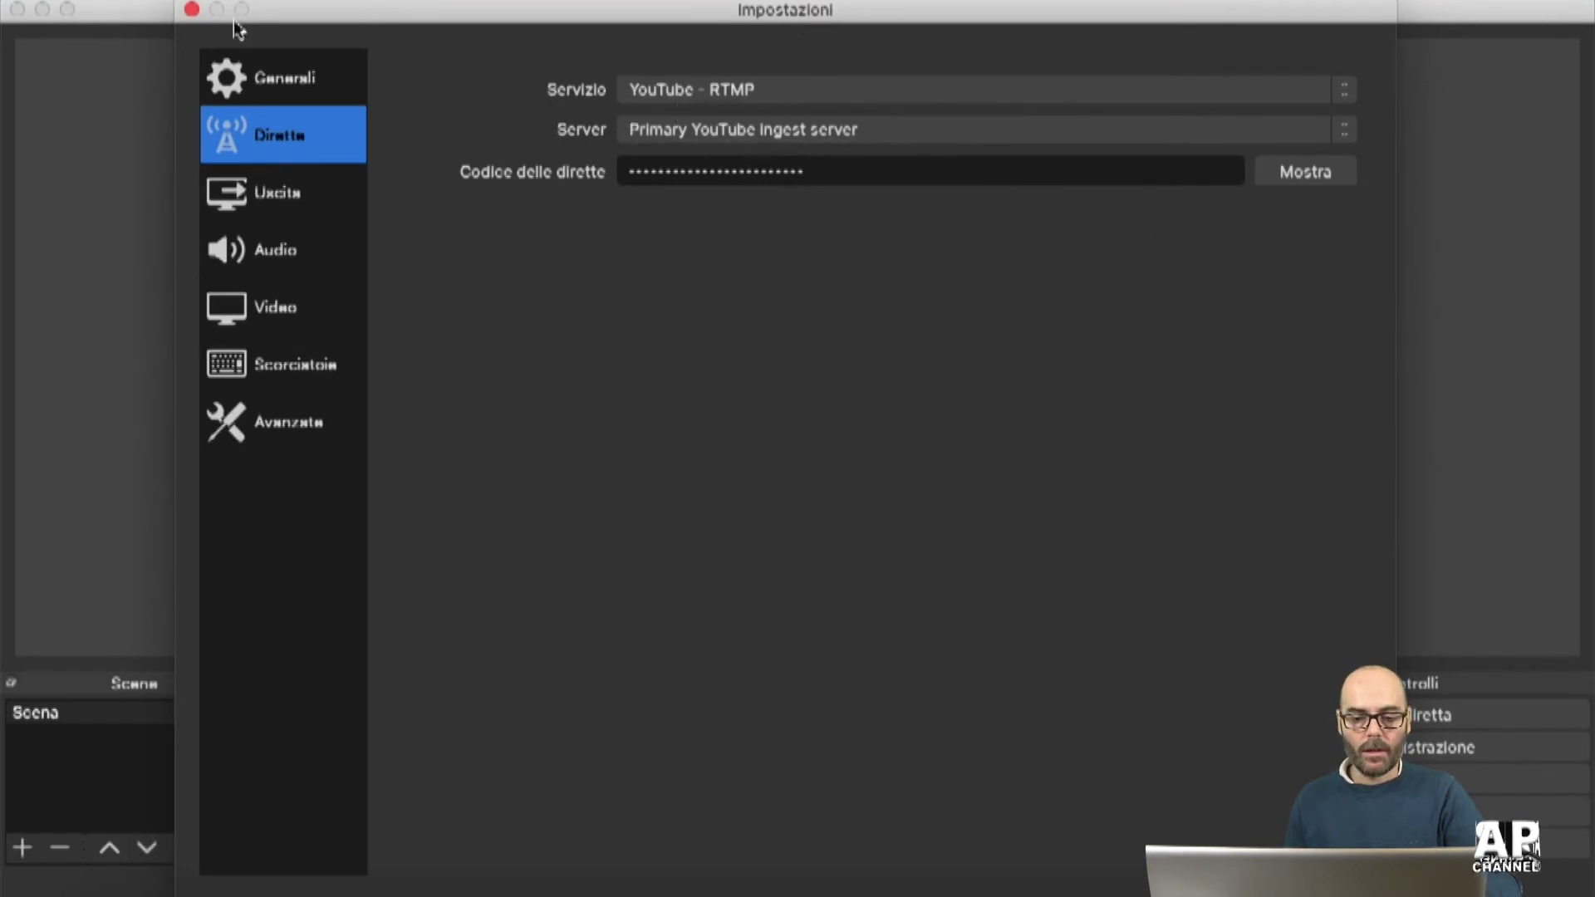
drag(814, 12, 989, 12)
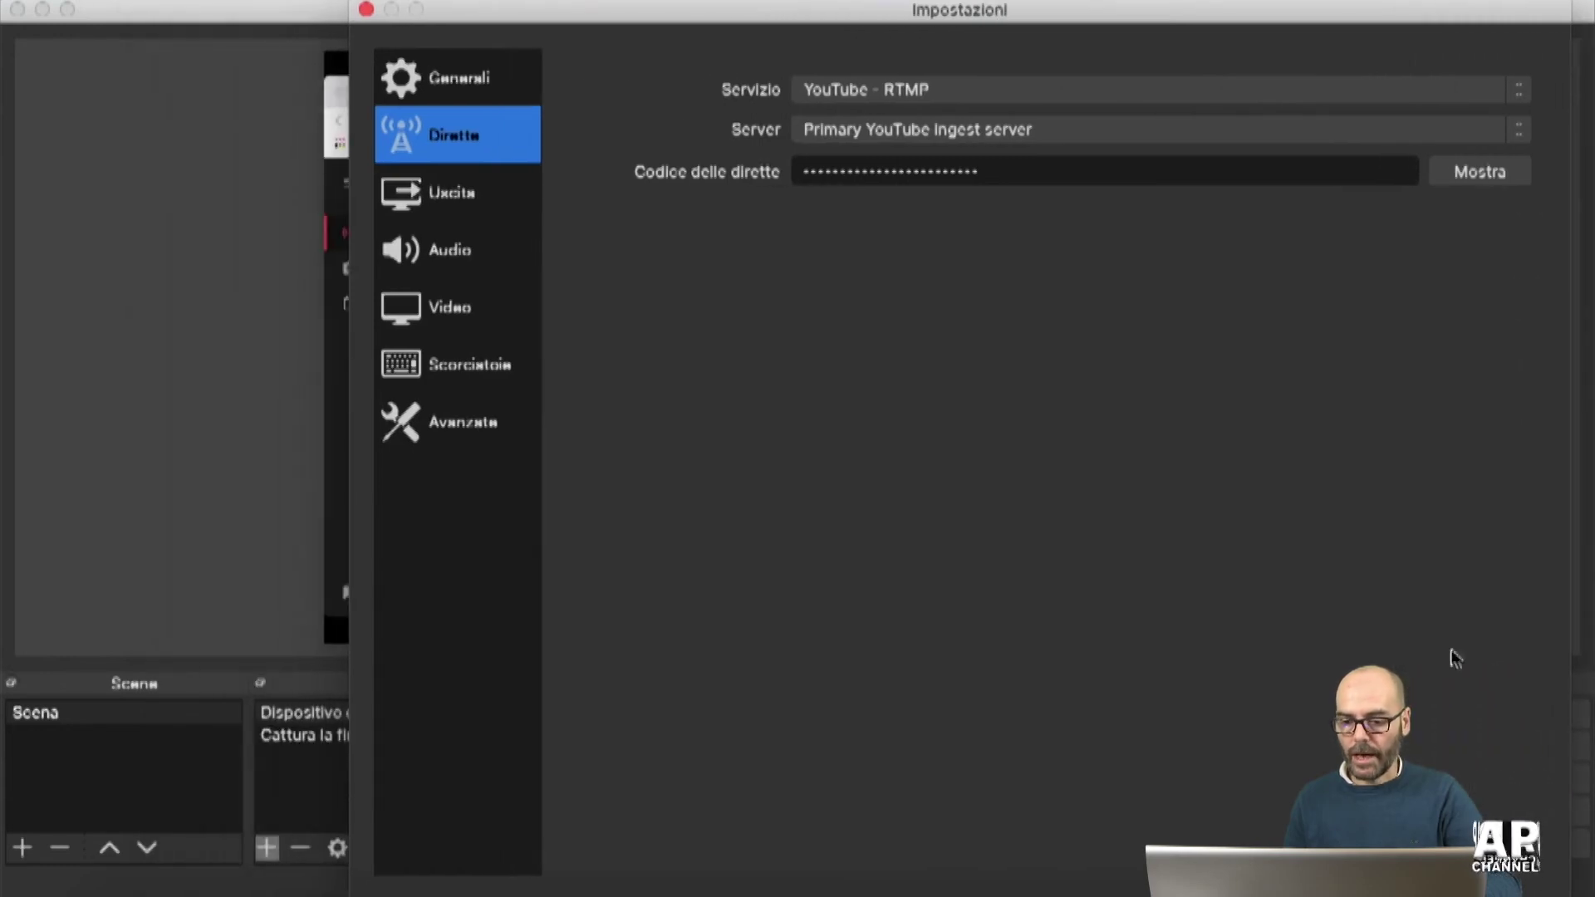
key(Escape)
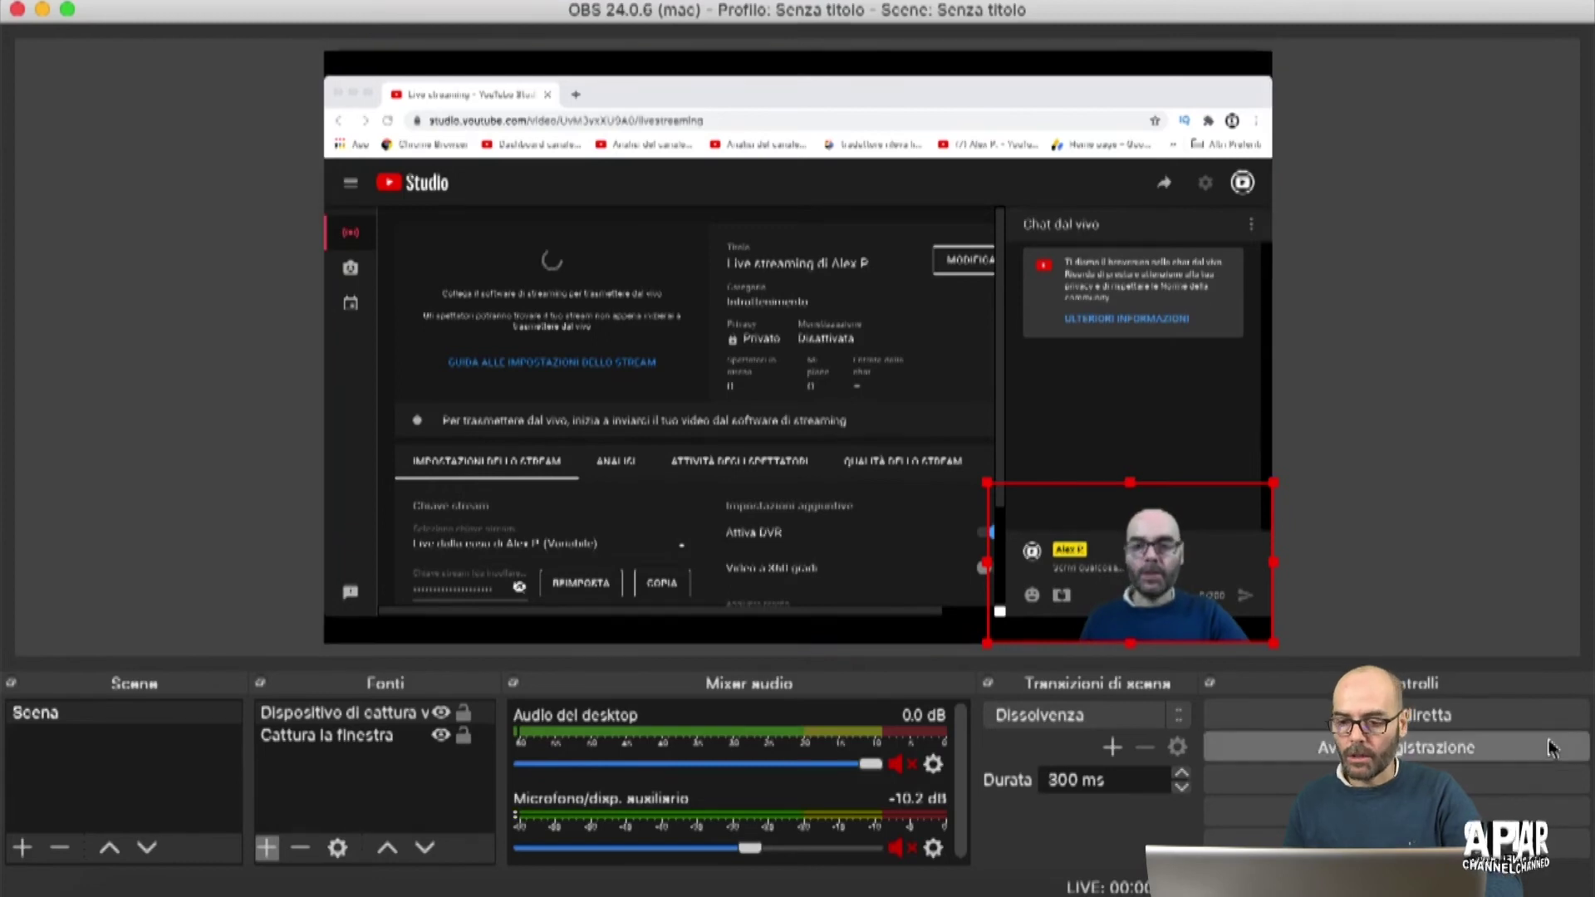
Start the live stream, and enlarge the webcam overlay to the full width of the captured browser window
click(1455, 721)
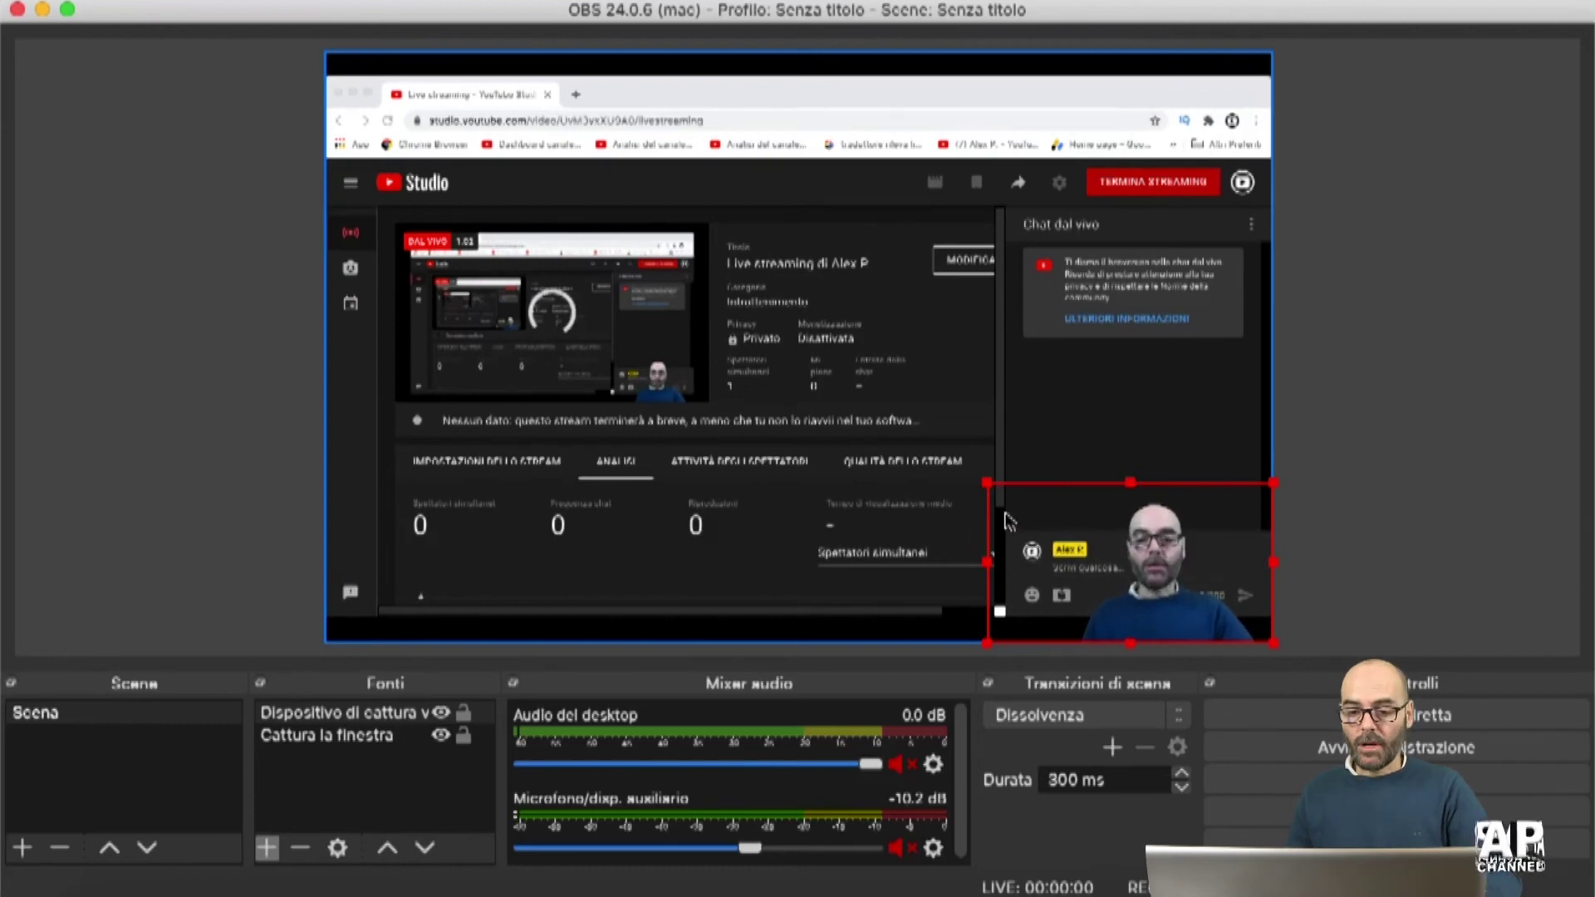
drag(987, 482, 279, 141)
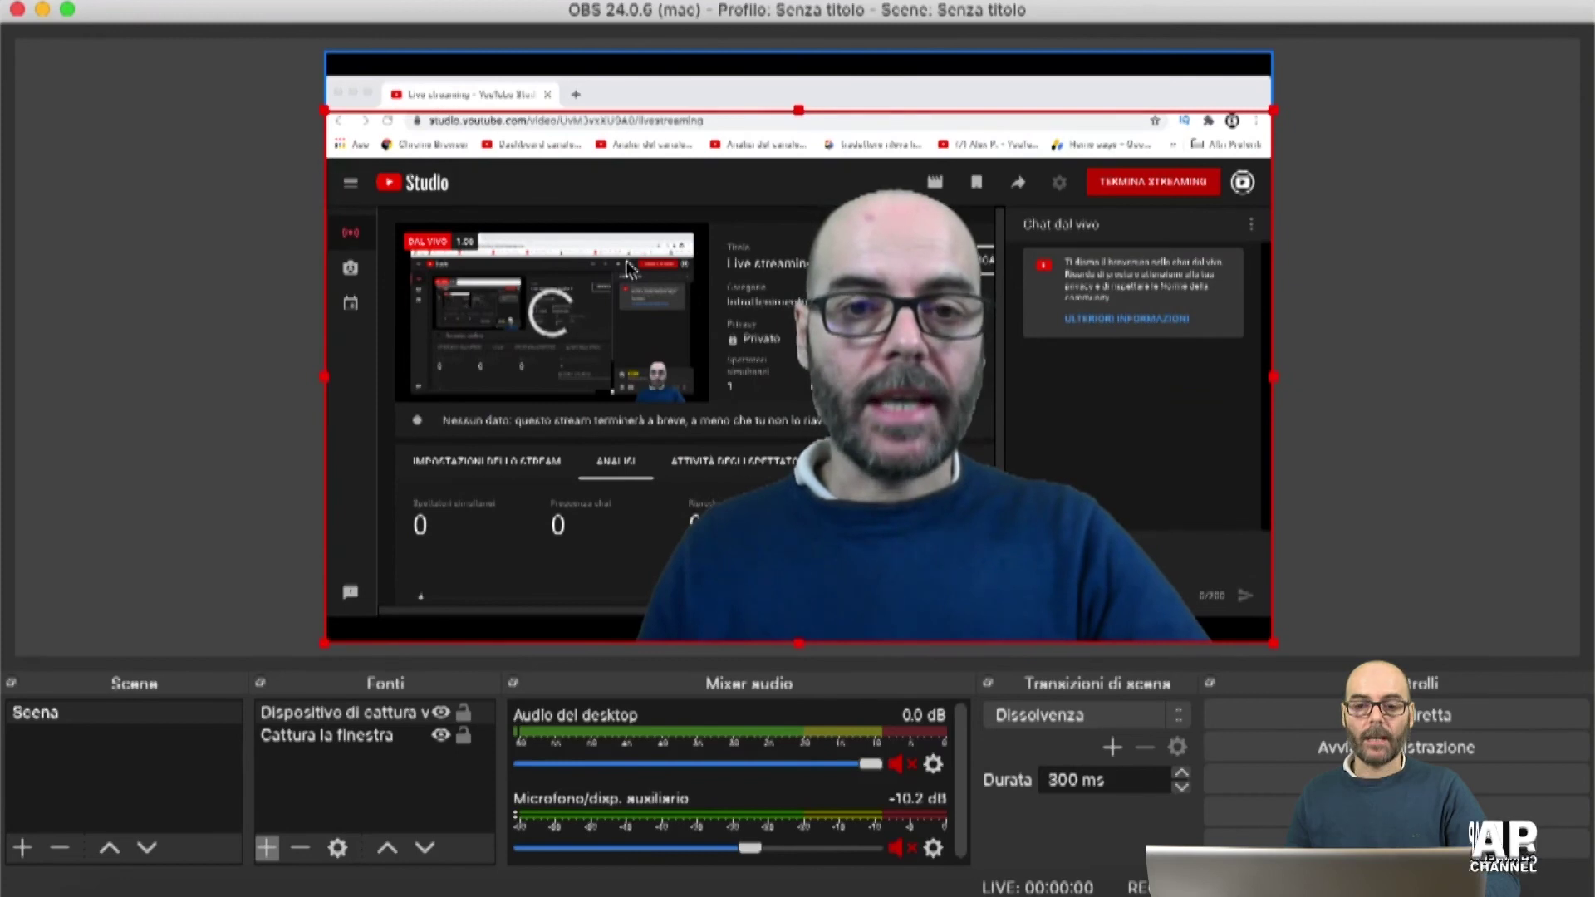